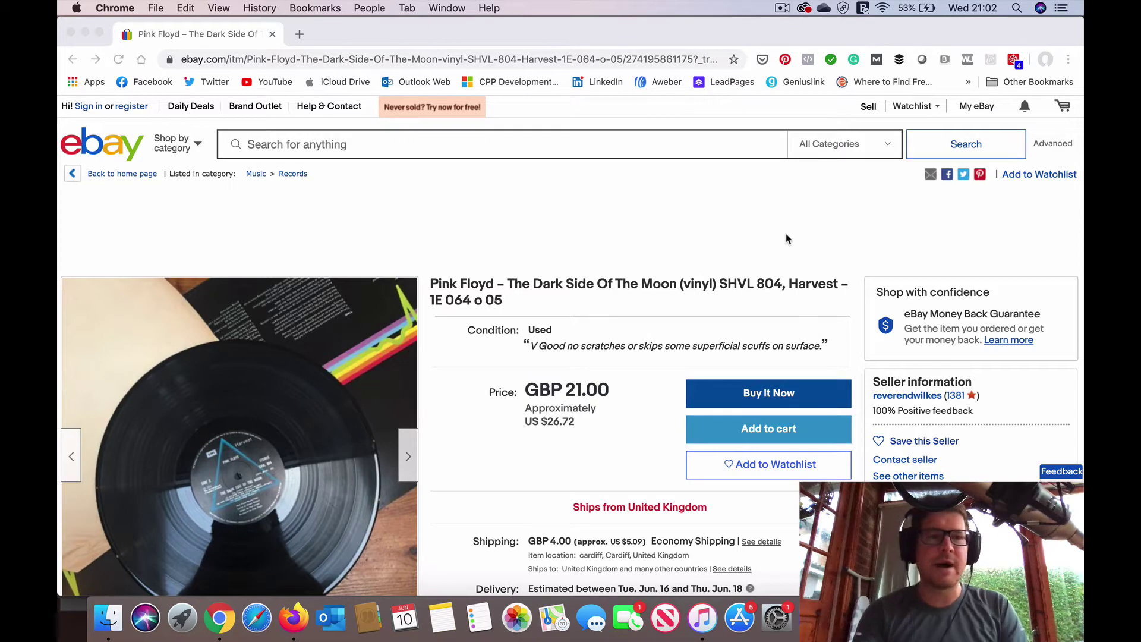
Scroll the eBay listing and flip through its photos back to the vinyl record shot.
scroll(620, 219, "down", 3)
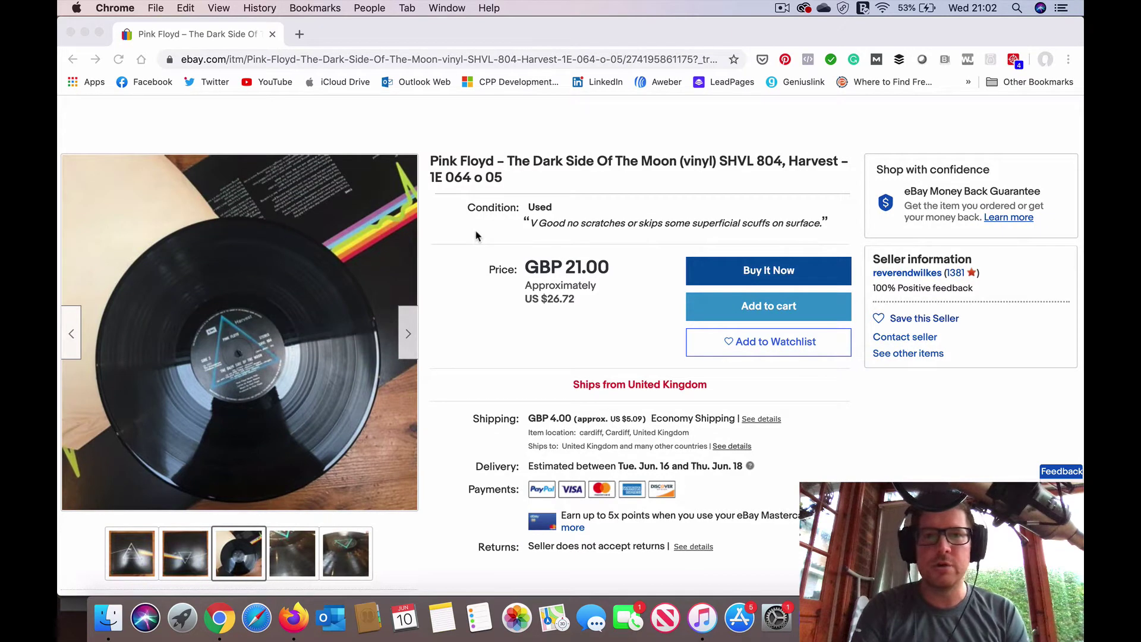
scroll(475, 236, "up", 3)
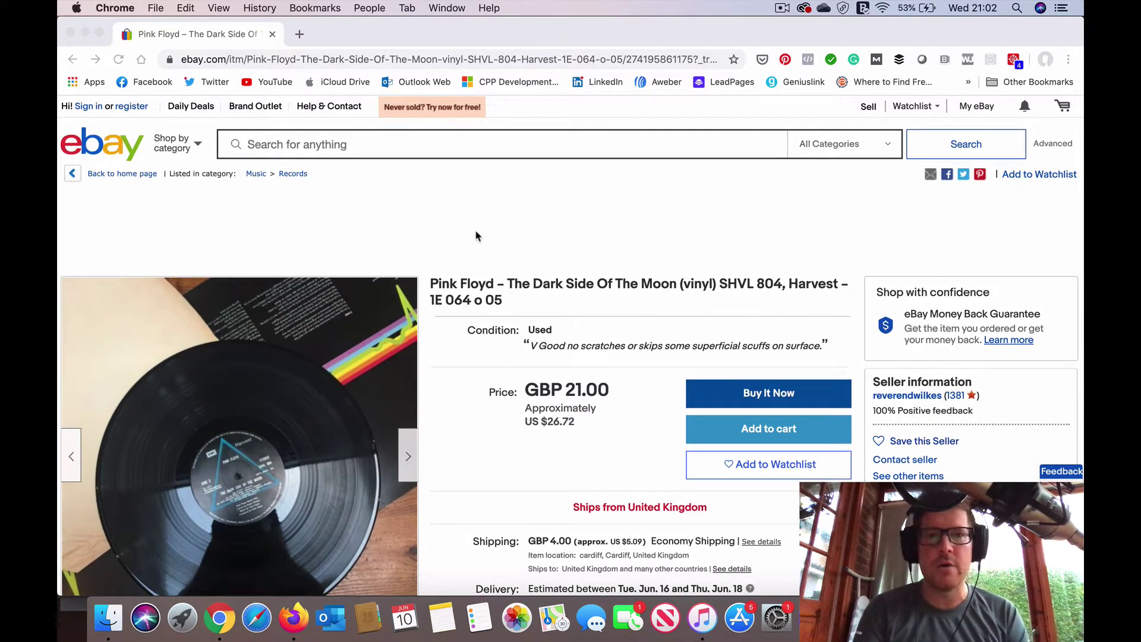
scroll(476, 236, "down", 1)
scroll(475, 236, "up", 1)
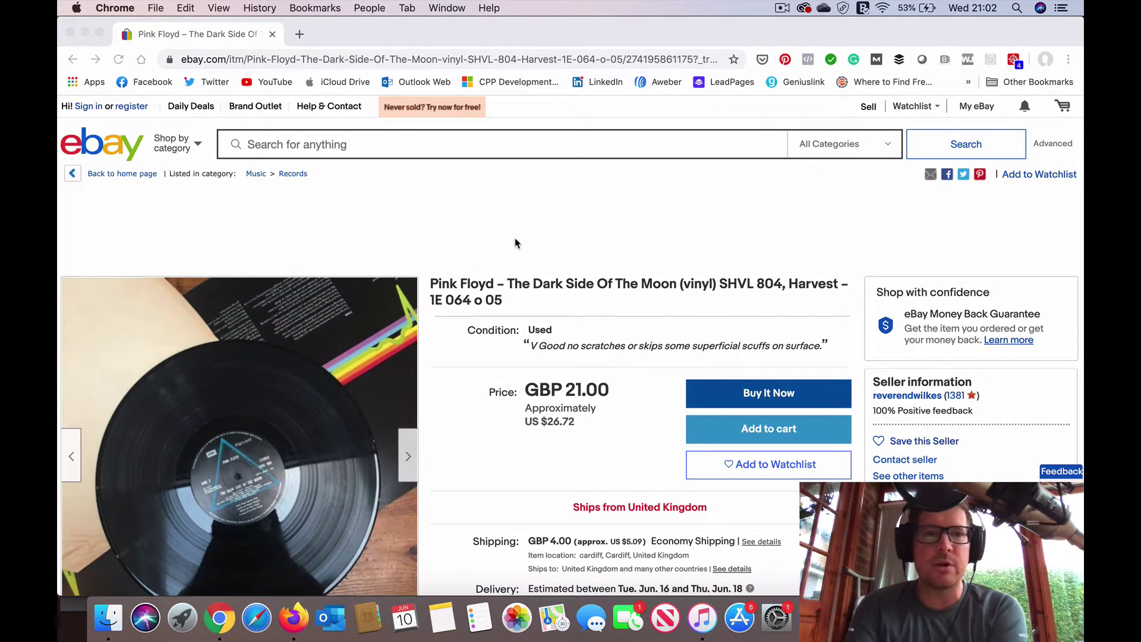
scroll(514, 242, "down", 1)
scroll(515, 243, "down", 3)
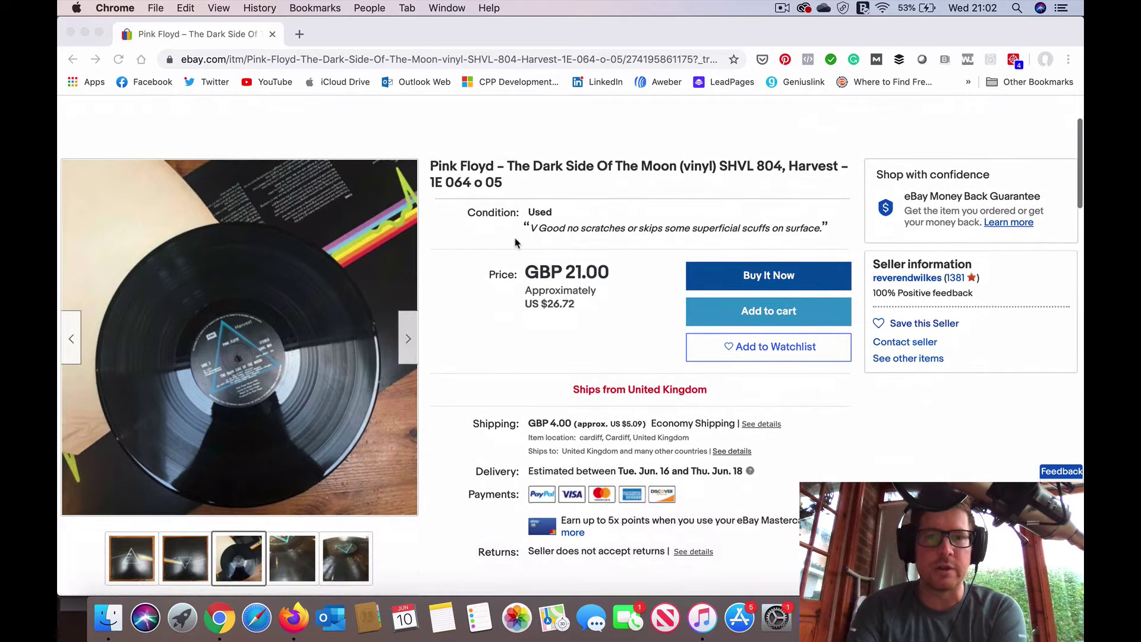
scroll(515, 240, "up", 3)
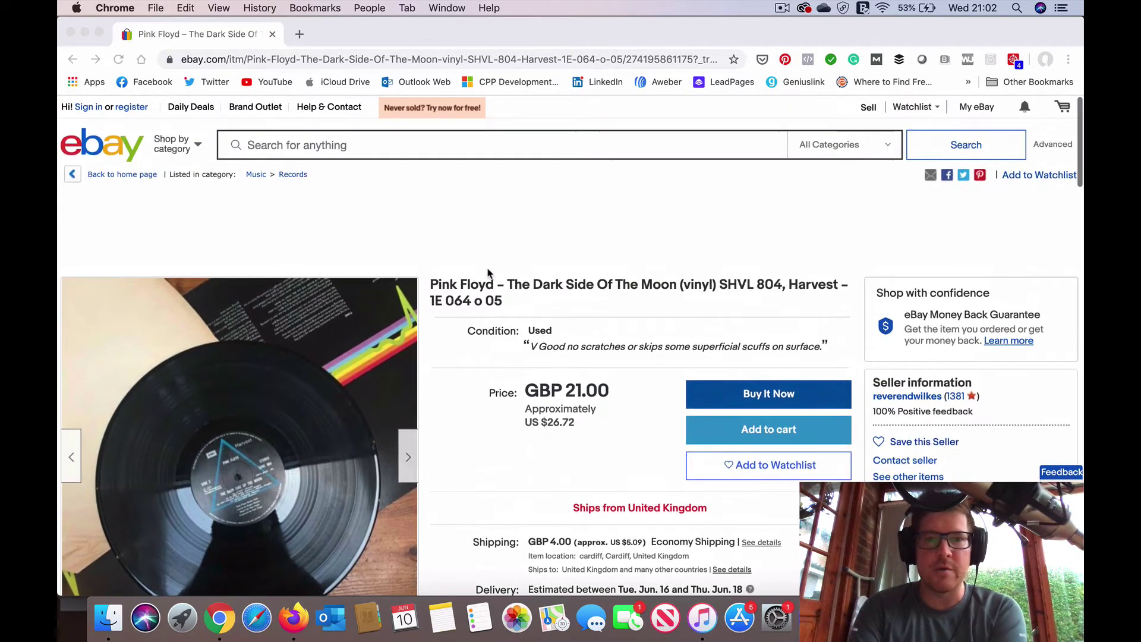
scroll(518, 294, "down", 4)
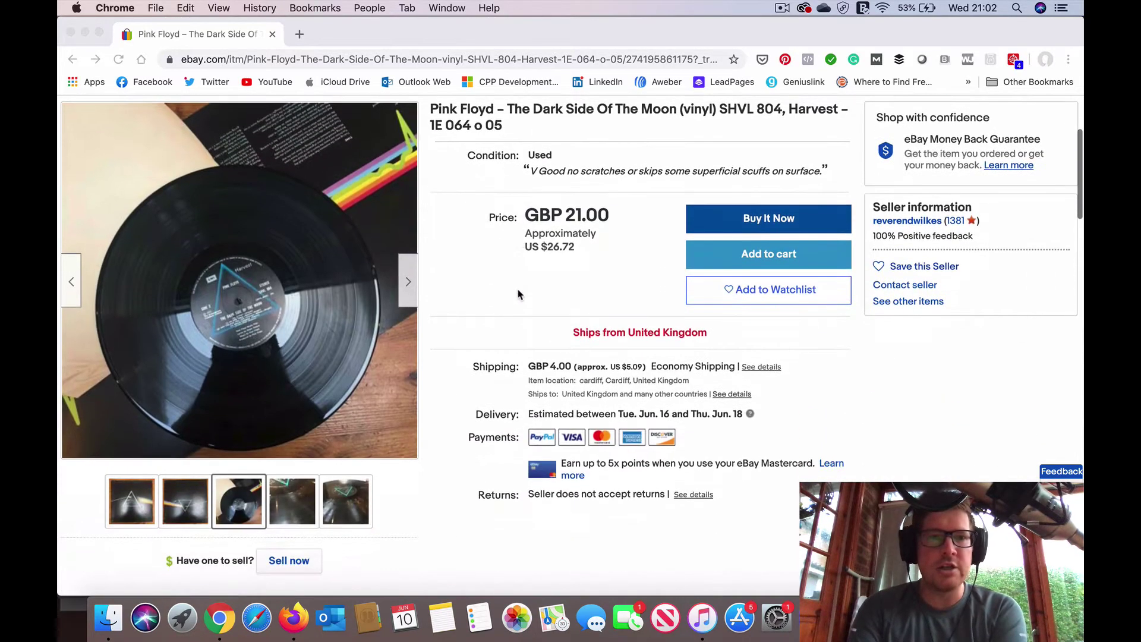
left_click(71, 285)
left_click(72, 288)
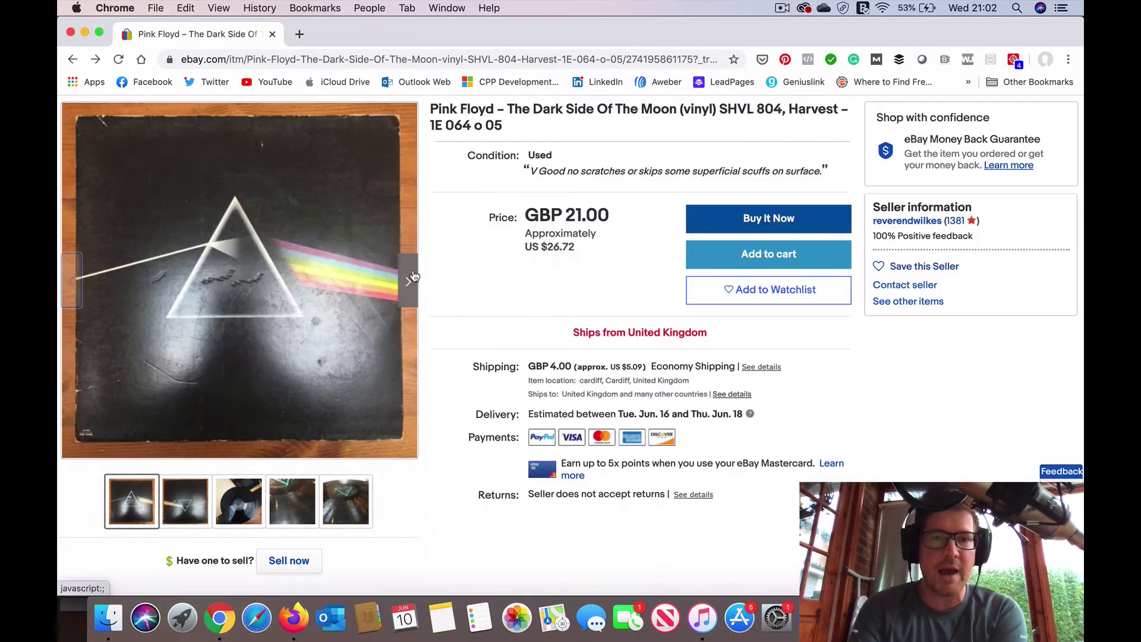
left_click(409, 280)
left_click(412, 279)
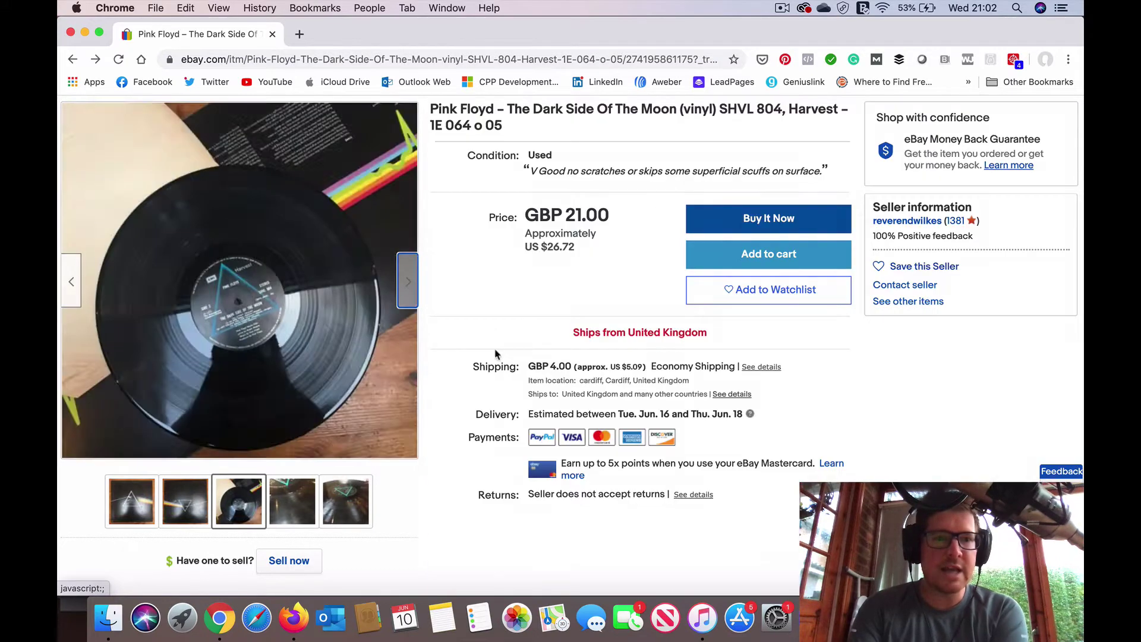
Look over the fourth and fifth record-surface photos, then return to the third vinyl photo.
scroll(452, 396, "down", 1)
scroll(458, 398, "down", 2)
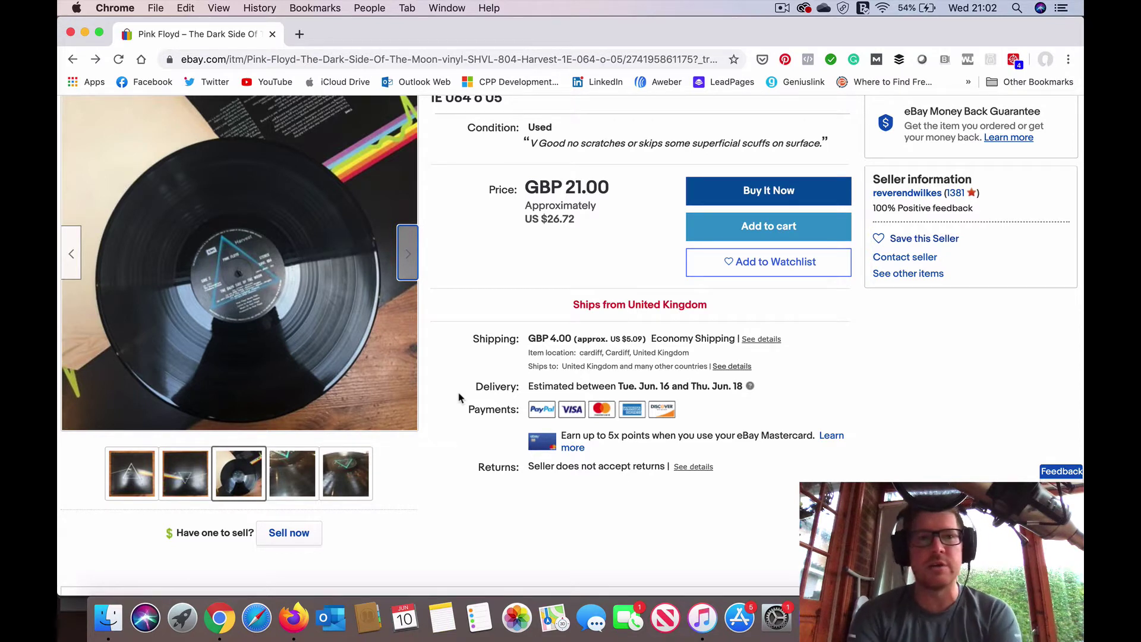
mouse_move(357, 327)
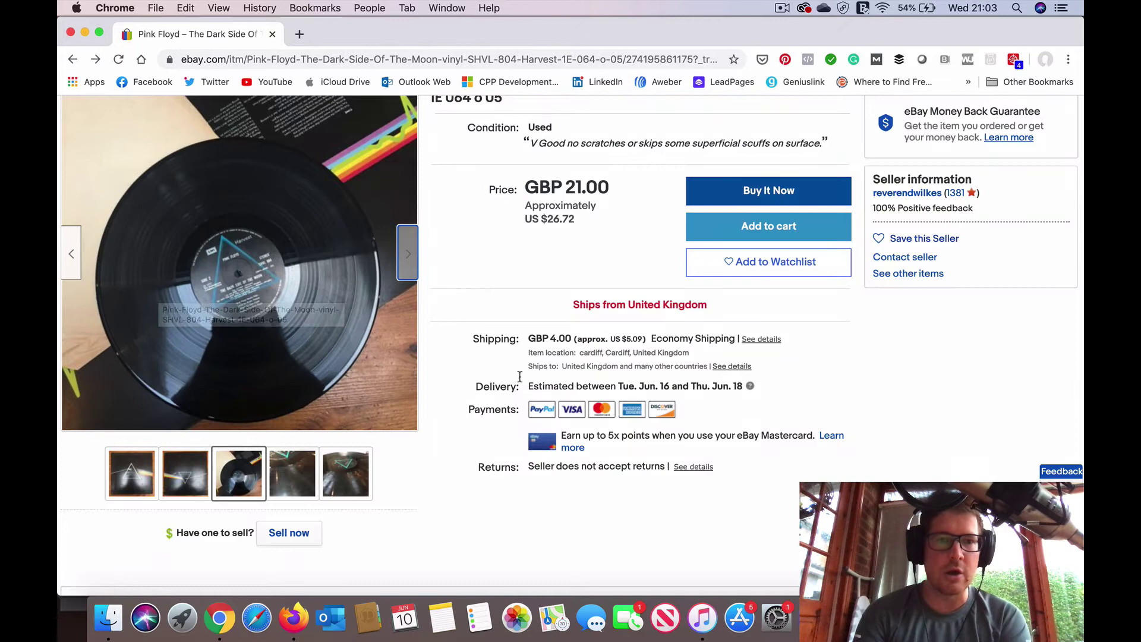
scroll(520, 376, "up", 2)
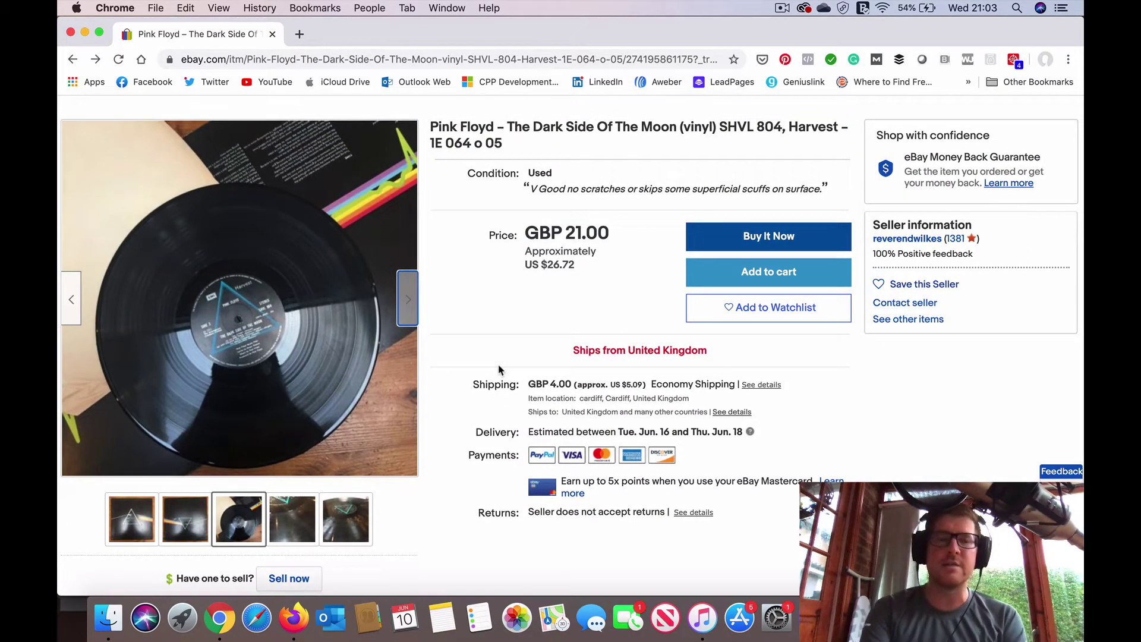
scroll(499, 369, "down", 1)
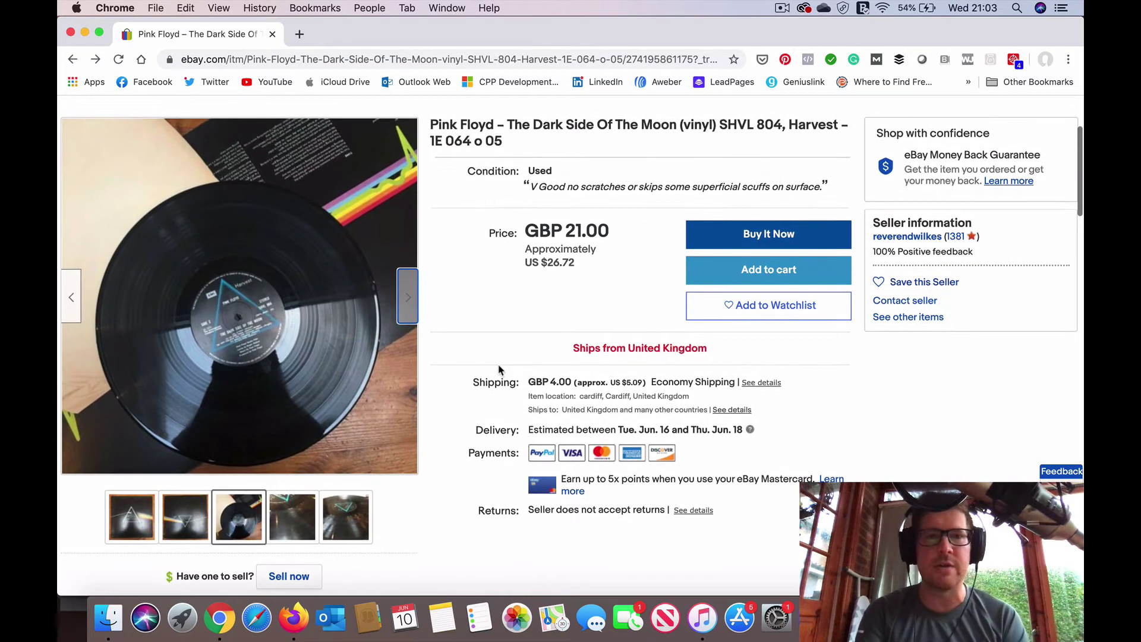
scroll(499, 369, "down", 1)
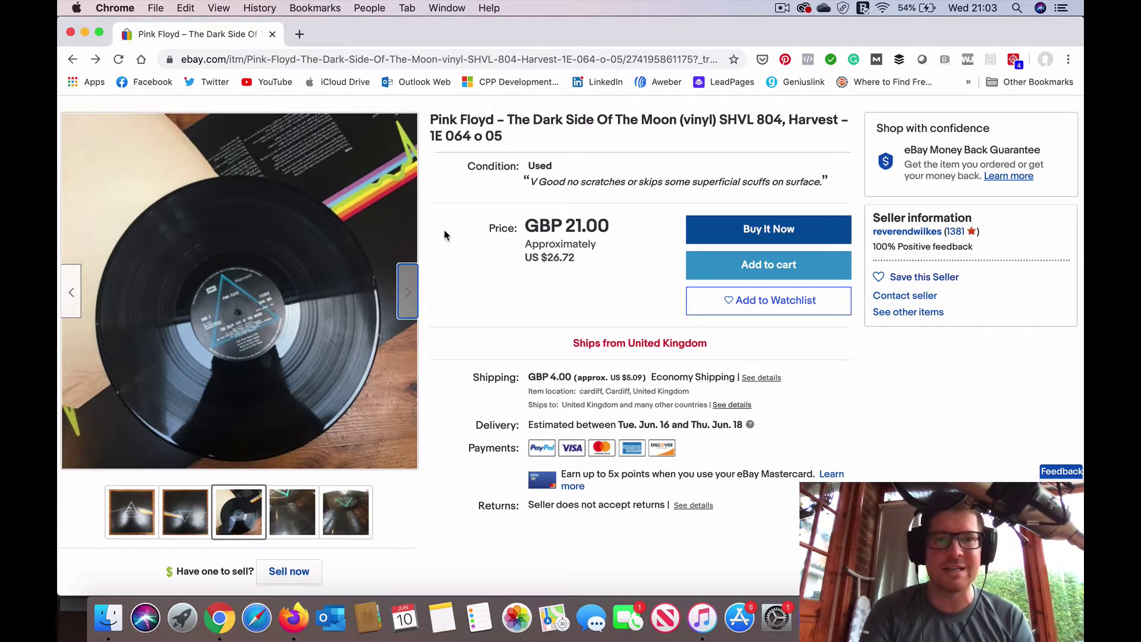
scroll(444, 235, "down", 1)
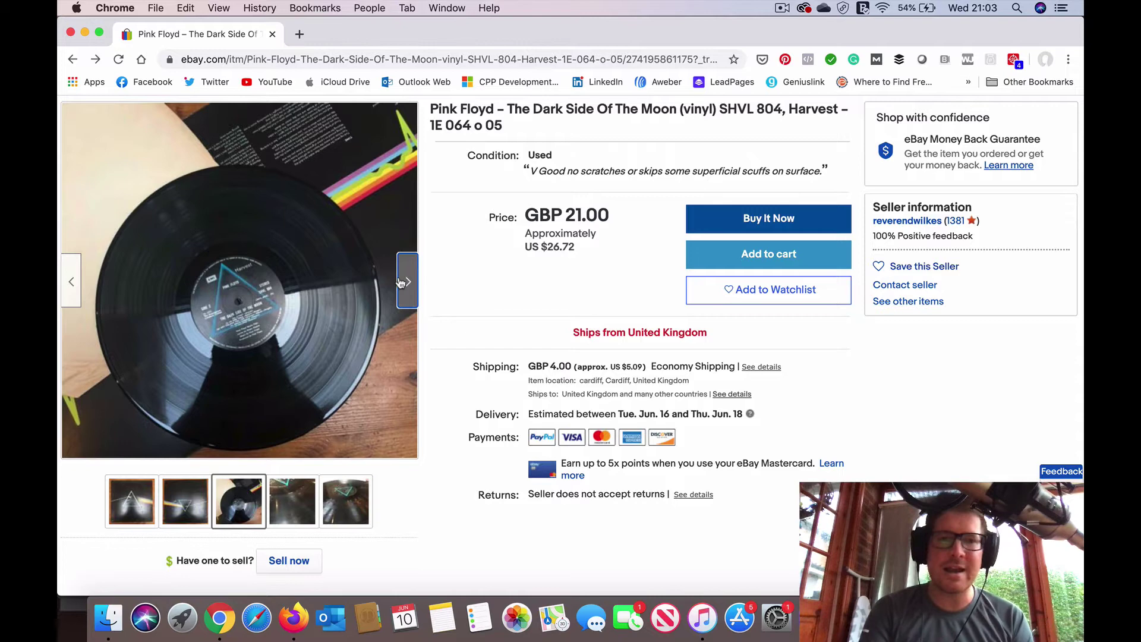
left_click(407, 280)
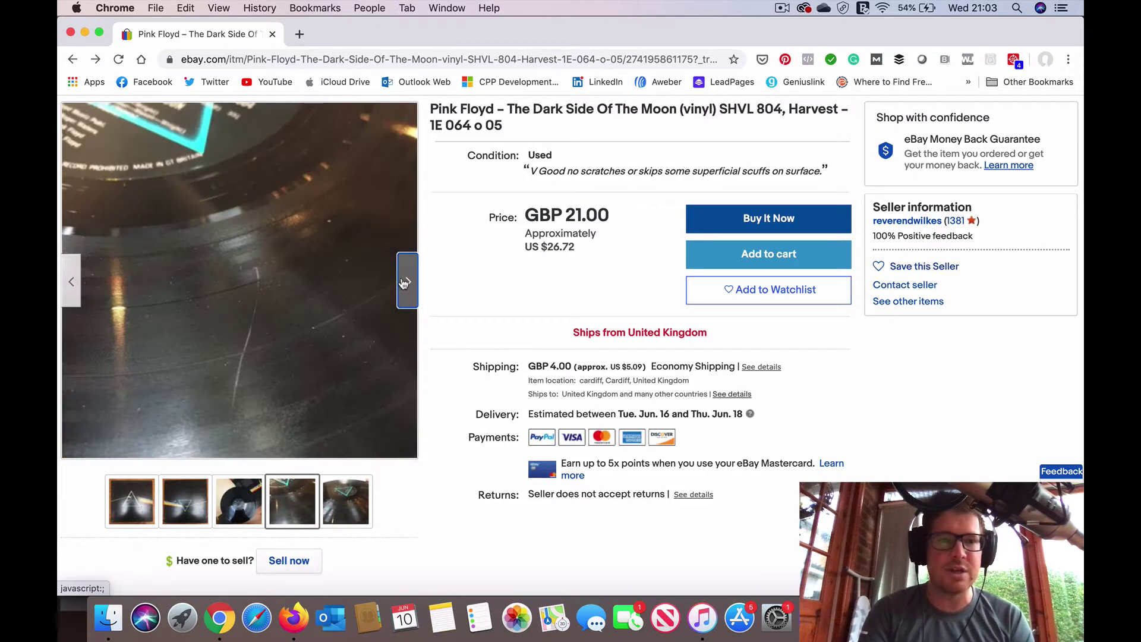
mouse_move(255, 326)
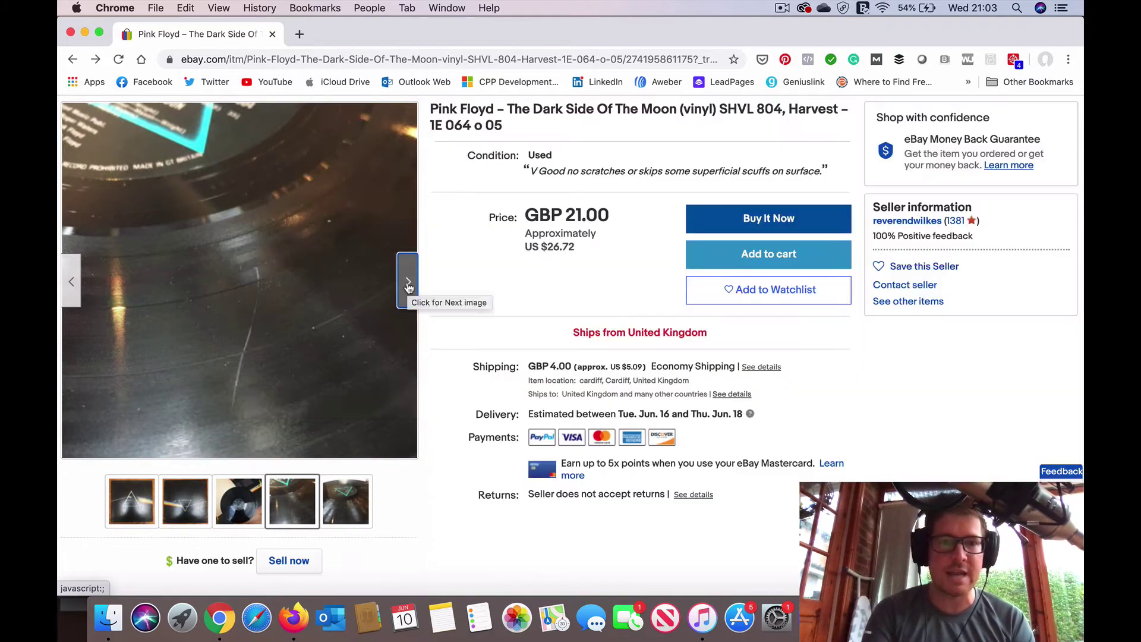
left_click(408, 283)
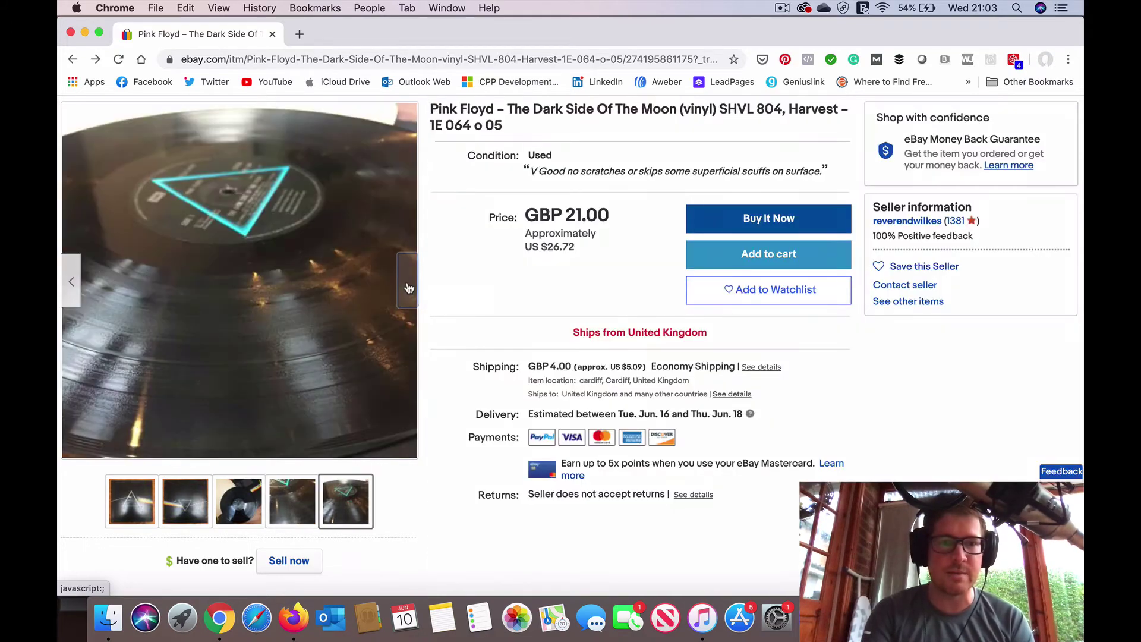
mouse_move(250, 375)
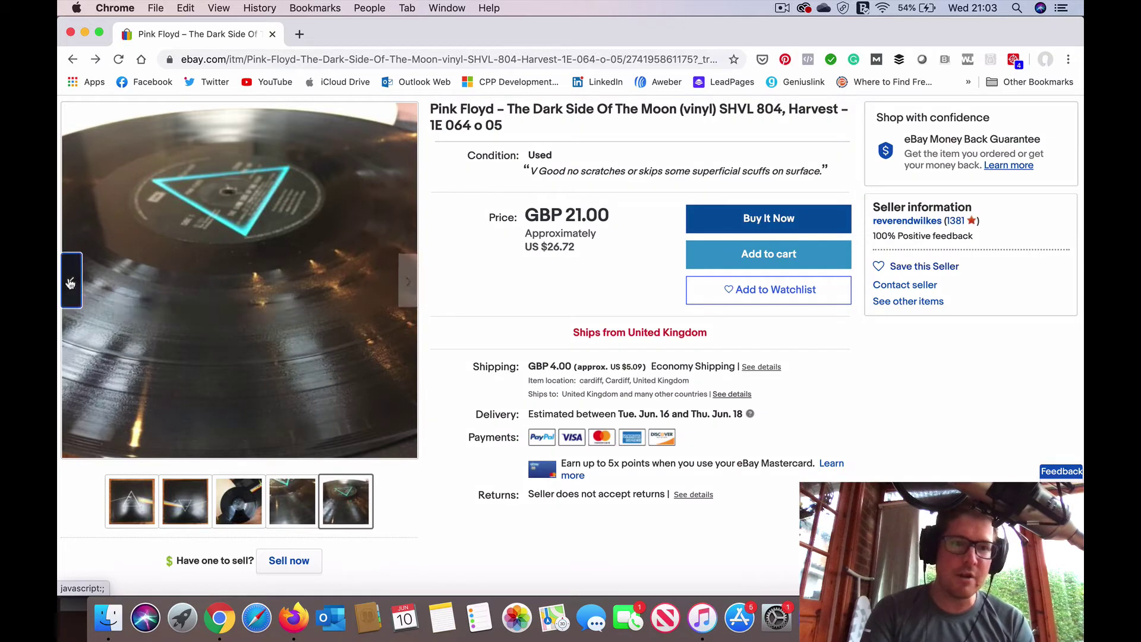
left_click(70, 283)
left_click(70, 283)
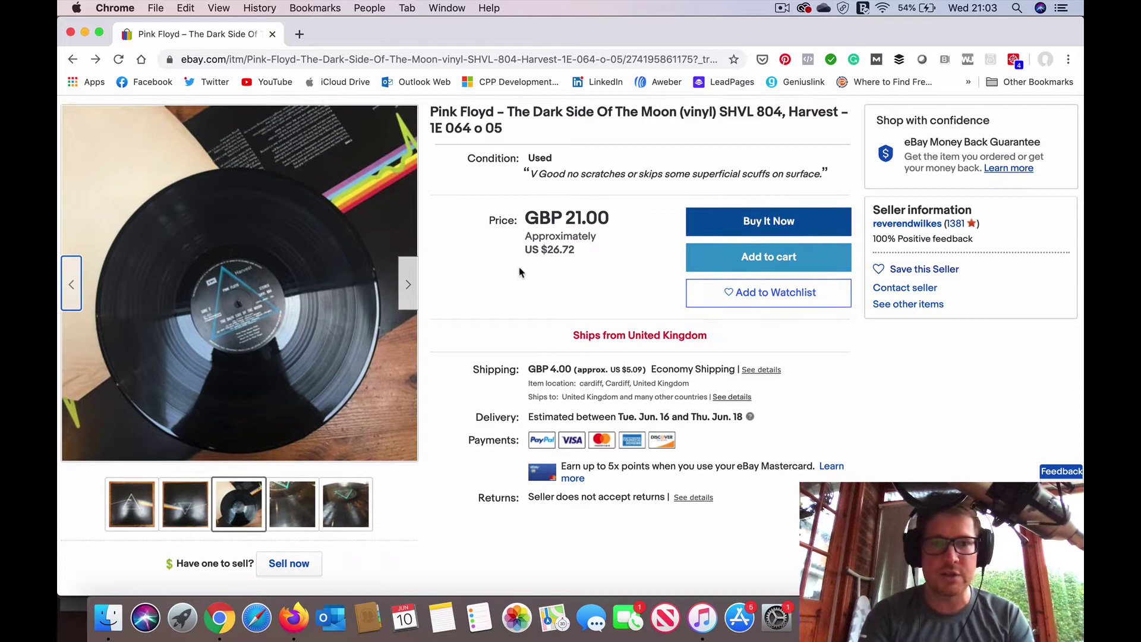
Open the main record photo in the enlarged lightbox view.
scroll(520, 268, "up", 1)
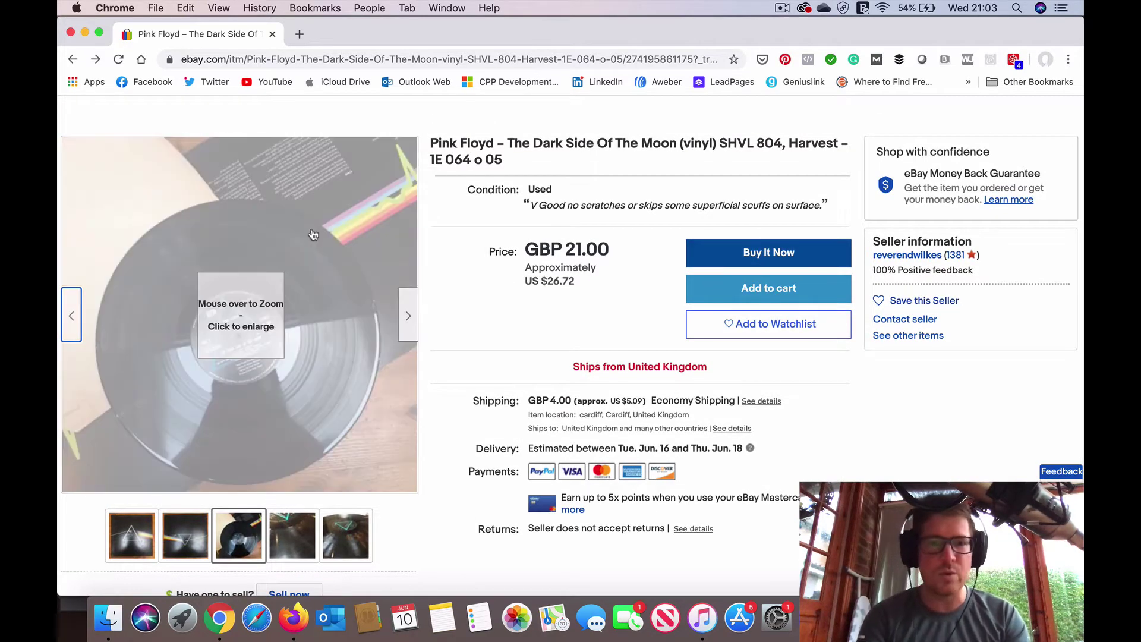
right_click(301, 289)
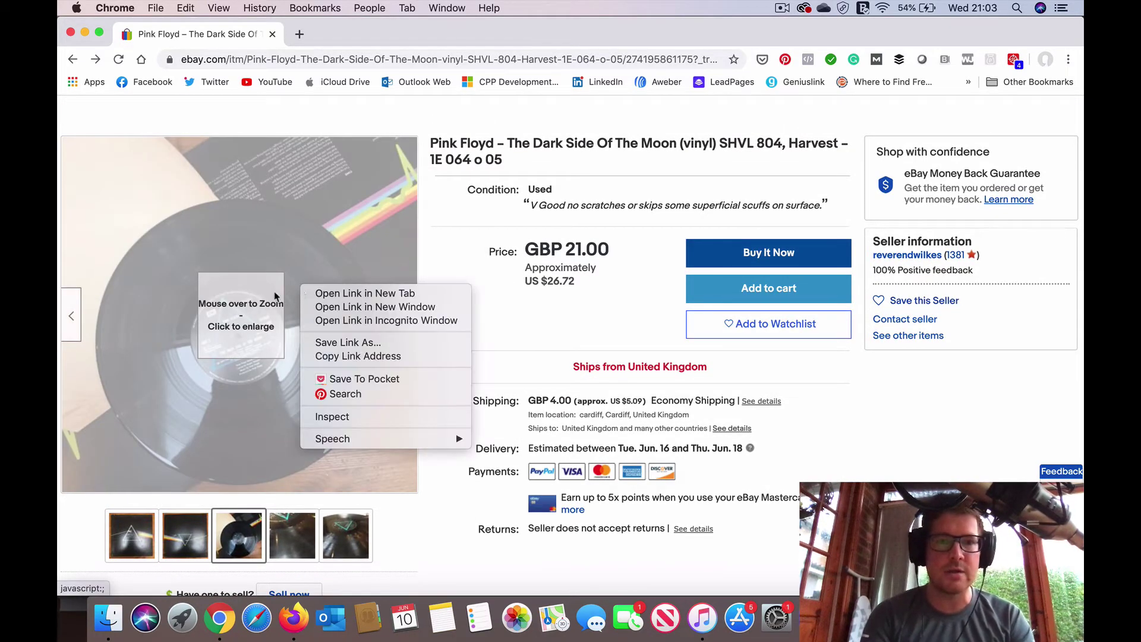
left_click(274, 296)
left_click(276, 308)
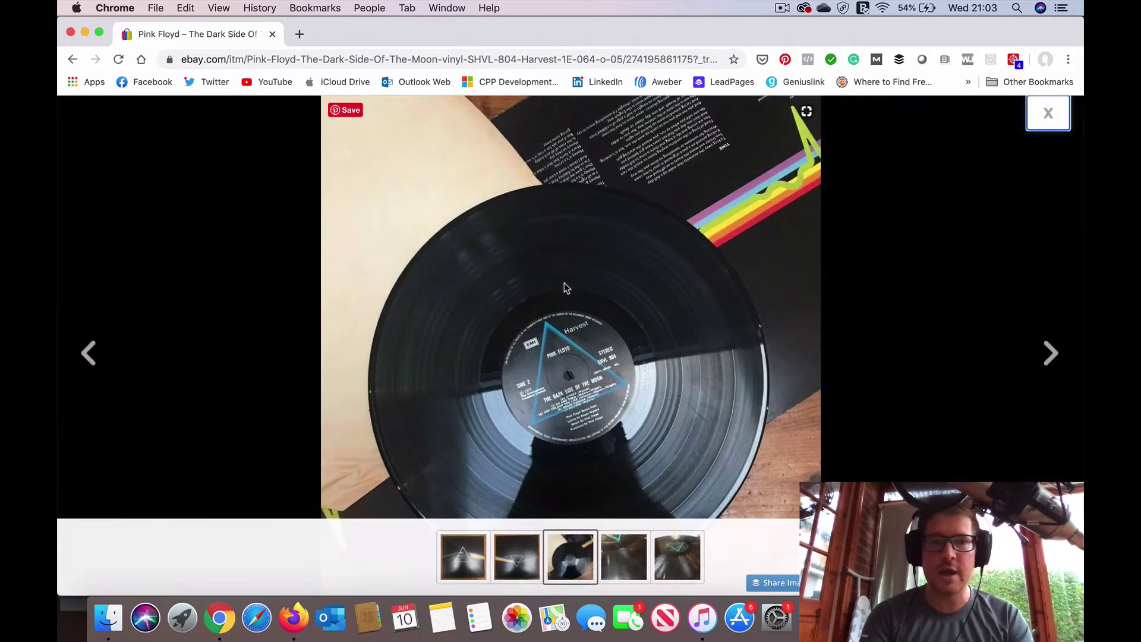
Save the enlarged record image to the Desktop as dark-side.jpg.
right_click(566, 288)
left_click(593, 305)
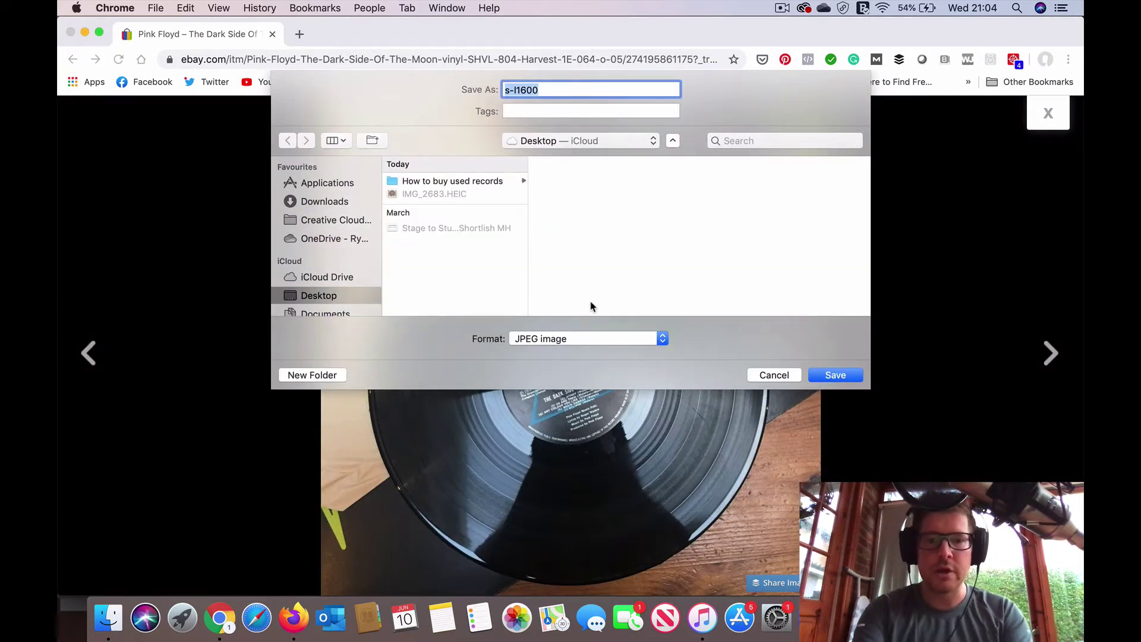
key("BackSpace")
type("dark-side")
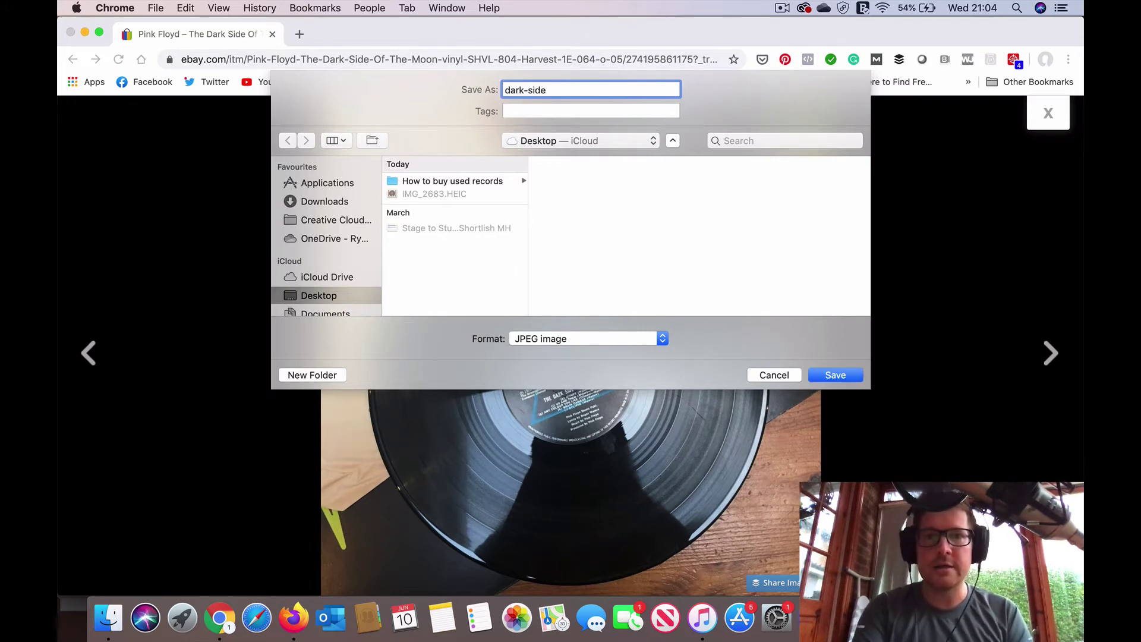
key("Return")
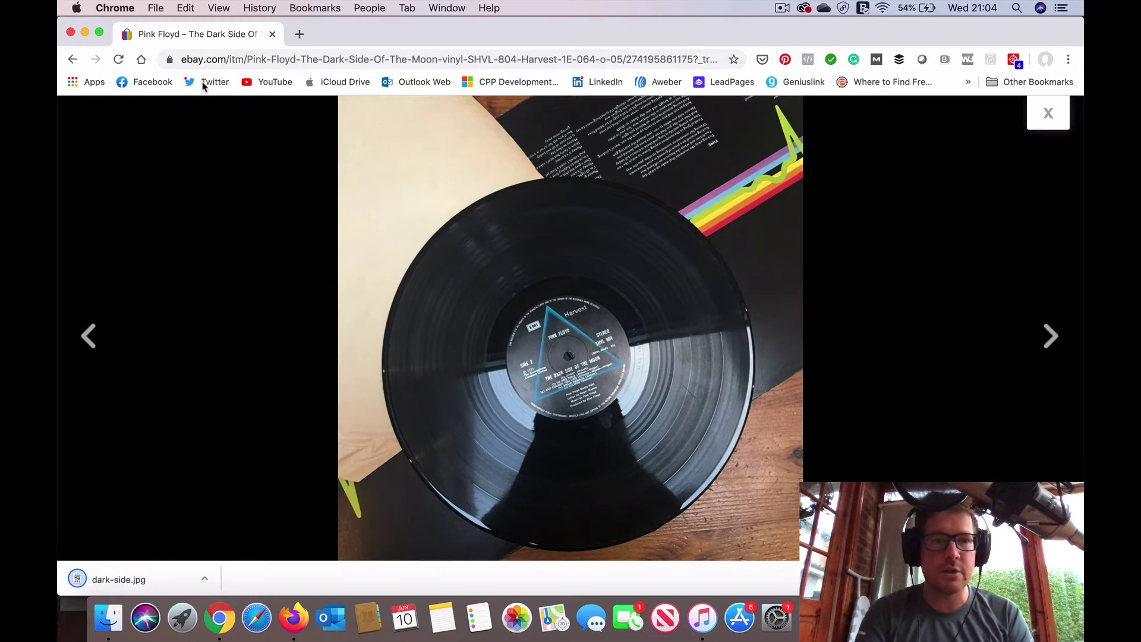
Hide the browser, video editor and Photoshop windows to reveal the Desktop.
left_click(84, 32)
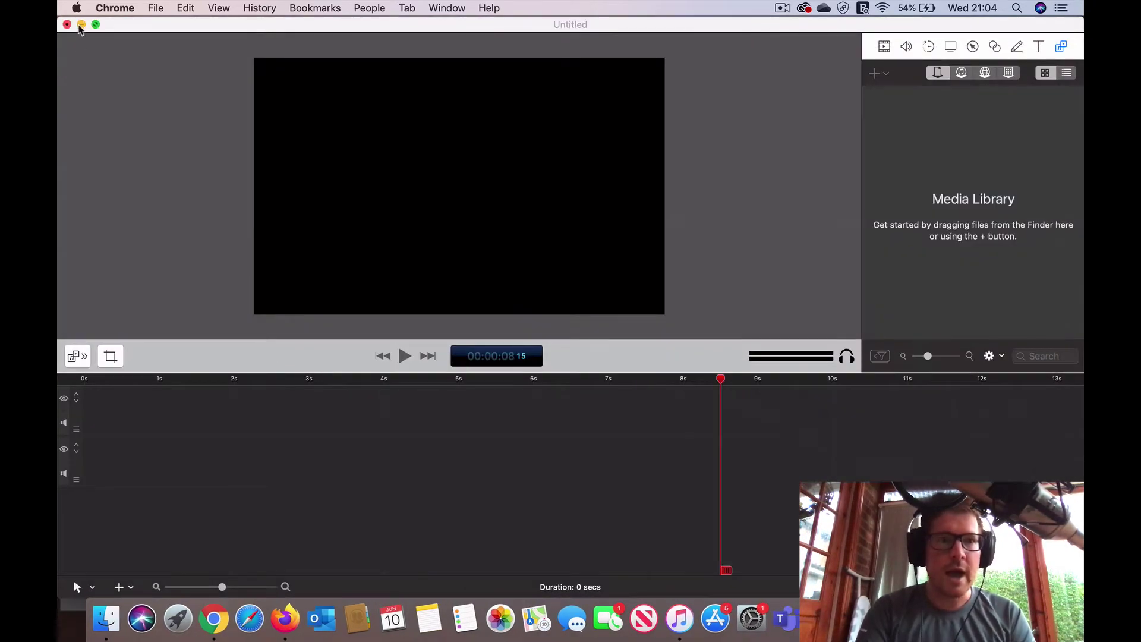
left_click(81, 25)
left_click(81, 25)
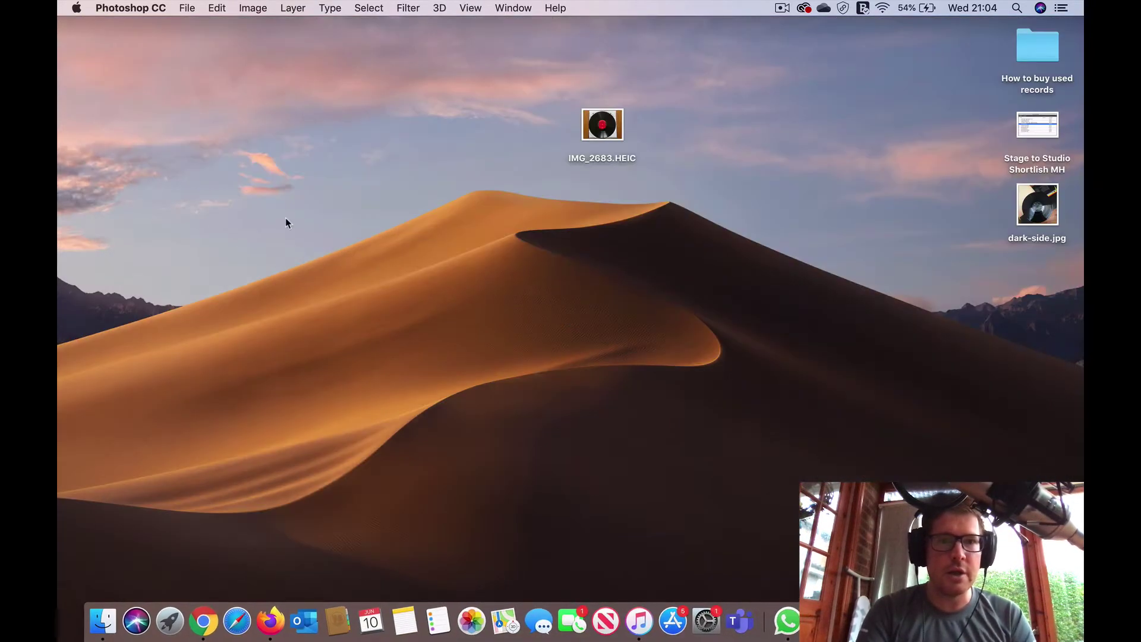
Open dark-side.jpg from the Desktop in Adobe Photoshop CC 2019.
left_click(1053, 209)
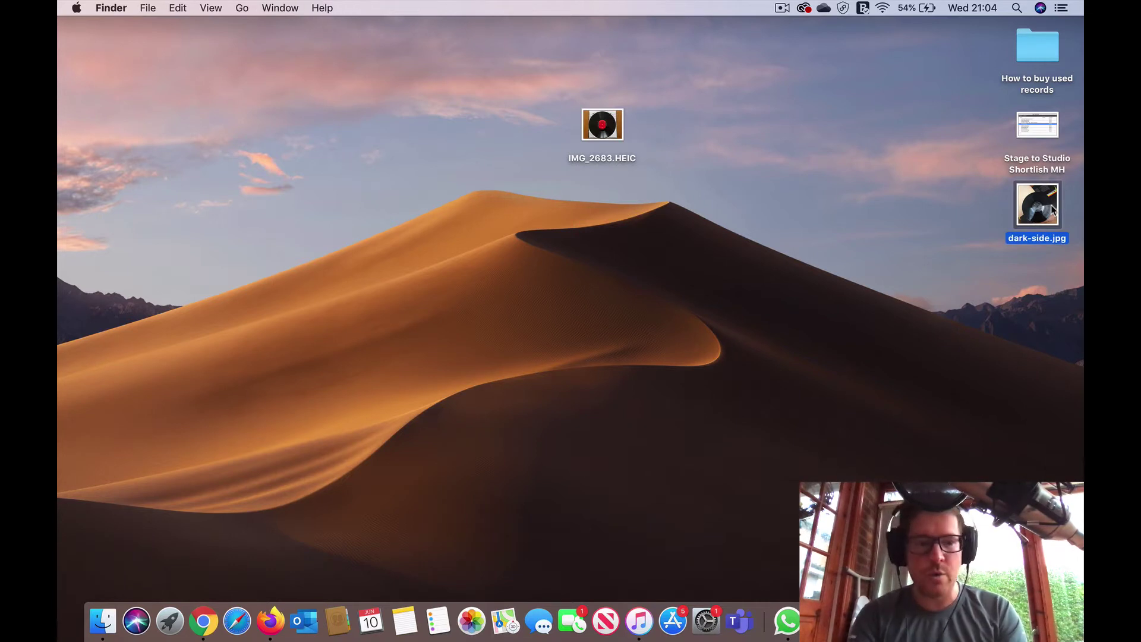
right_click(1053, 210)
mouse_move(973, 228)
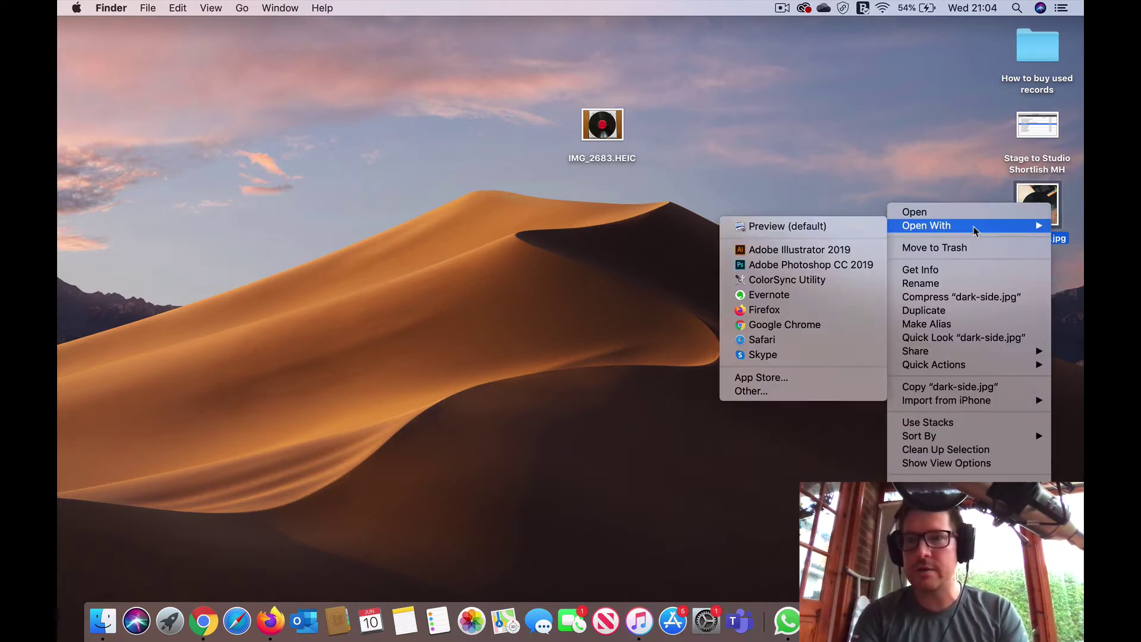
left_click(804, 266)
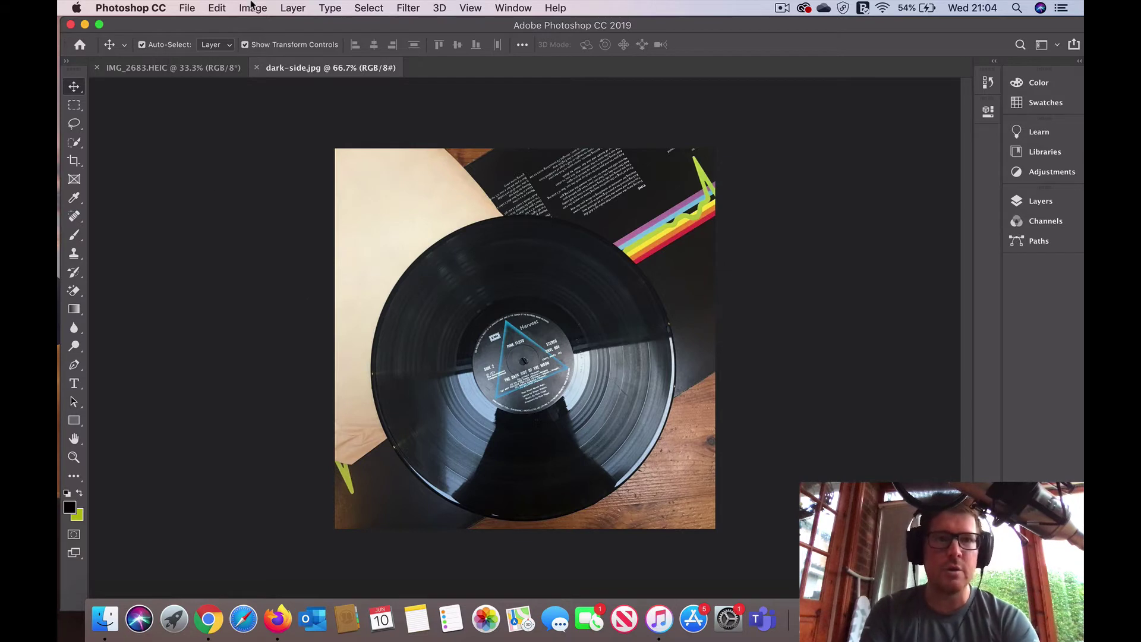
Apply a Brightness/Contrast adjustment of about +91 brightness to dark-side.jpg.
left_click(252, 7)
mouse_move(257, 49)
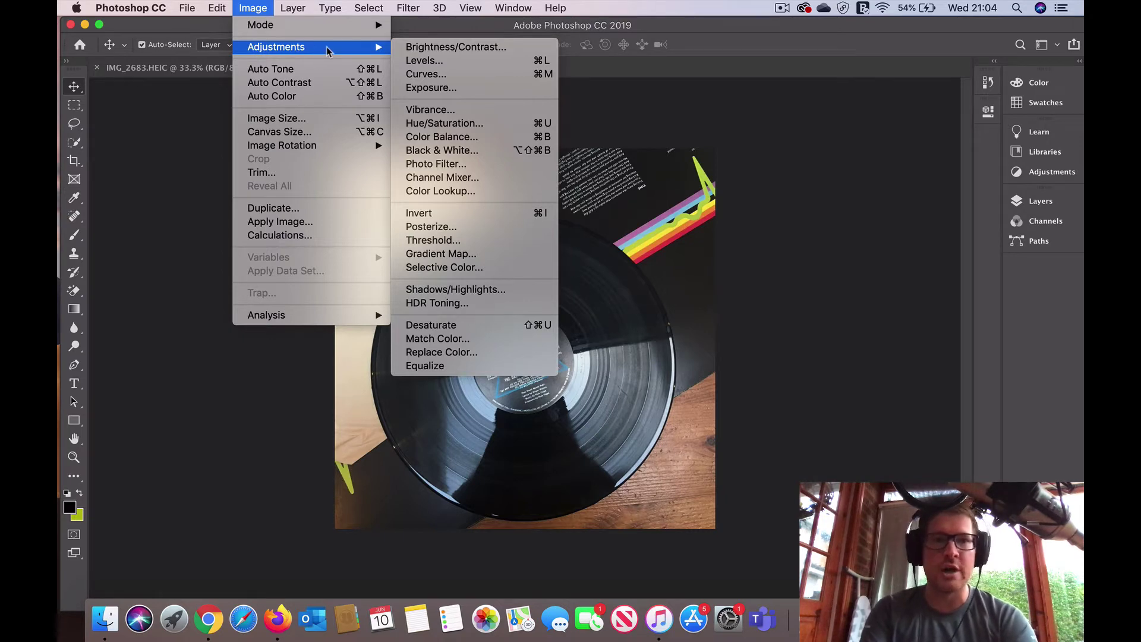
left_click(439, 46)
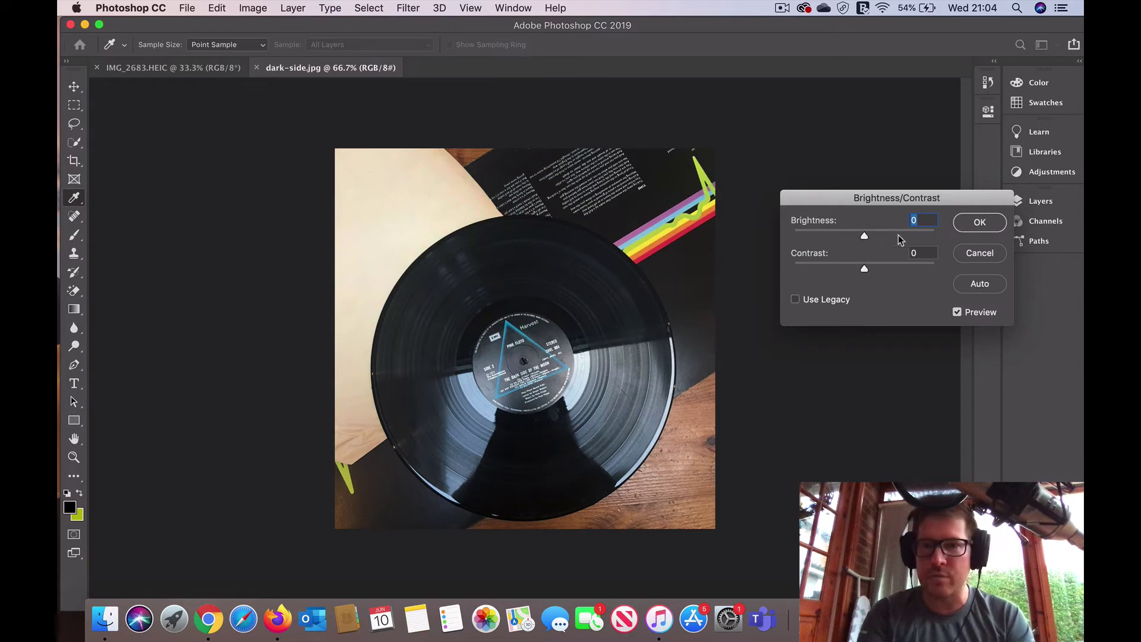
left_click_drag(866, 237, 897, 233)
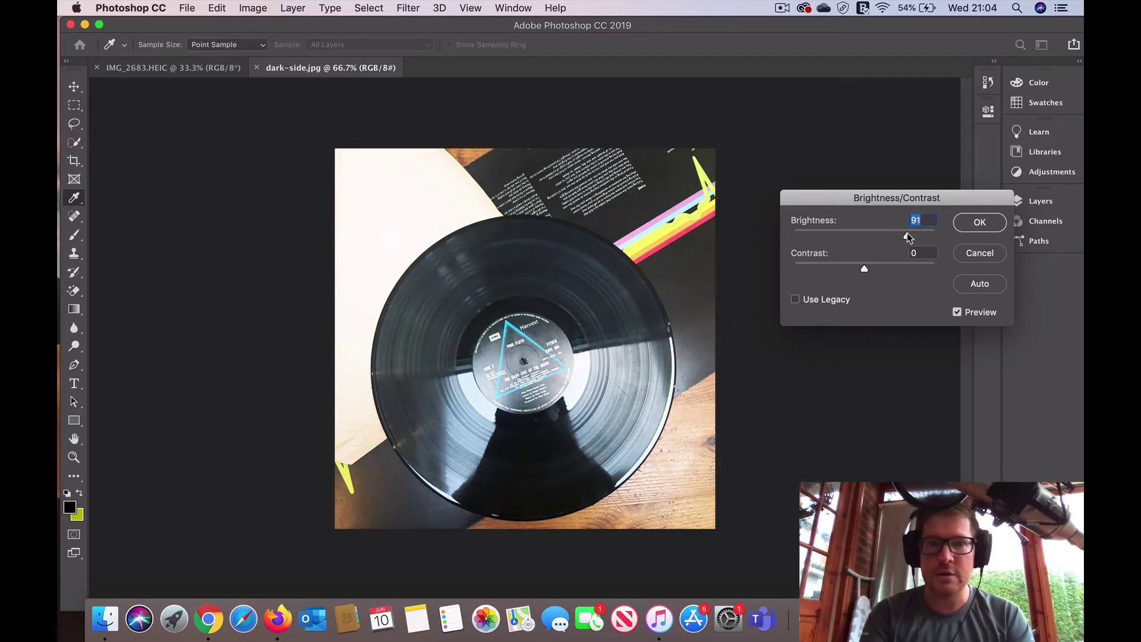
left_click(979, 223)
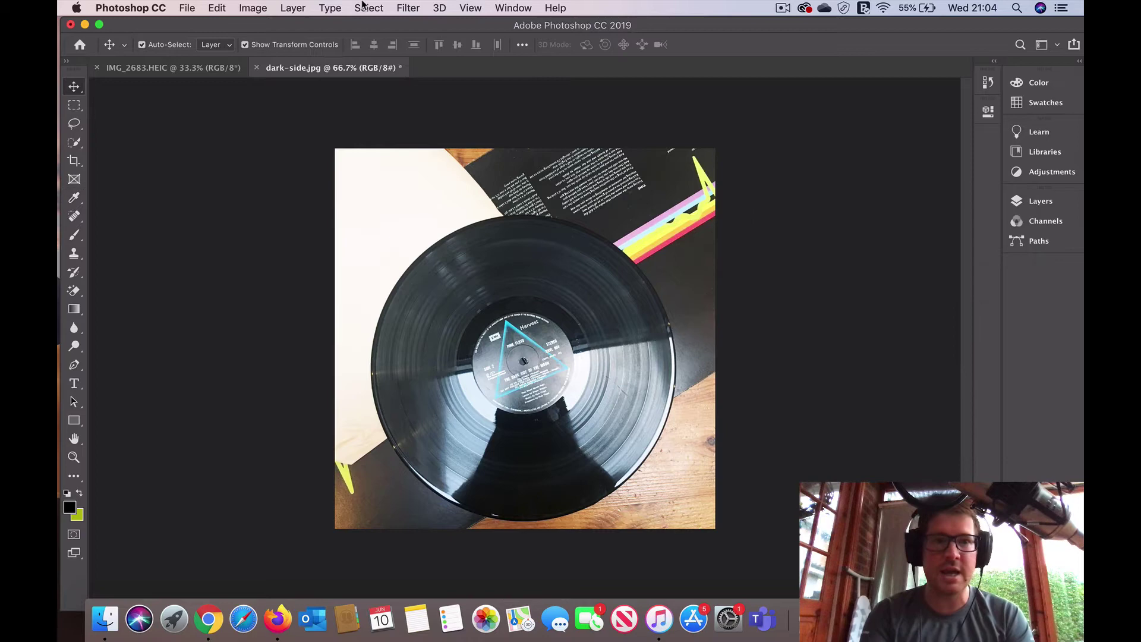
Set the Levels input sliders for dark-side.jpg to 17, 2.58 and 219.
left_click(253, 7)
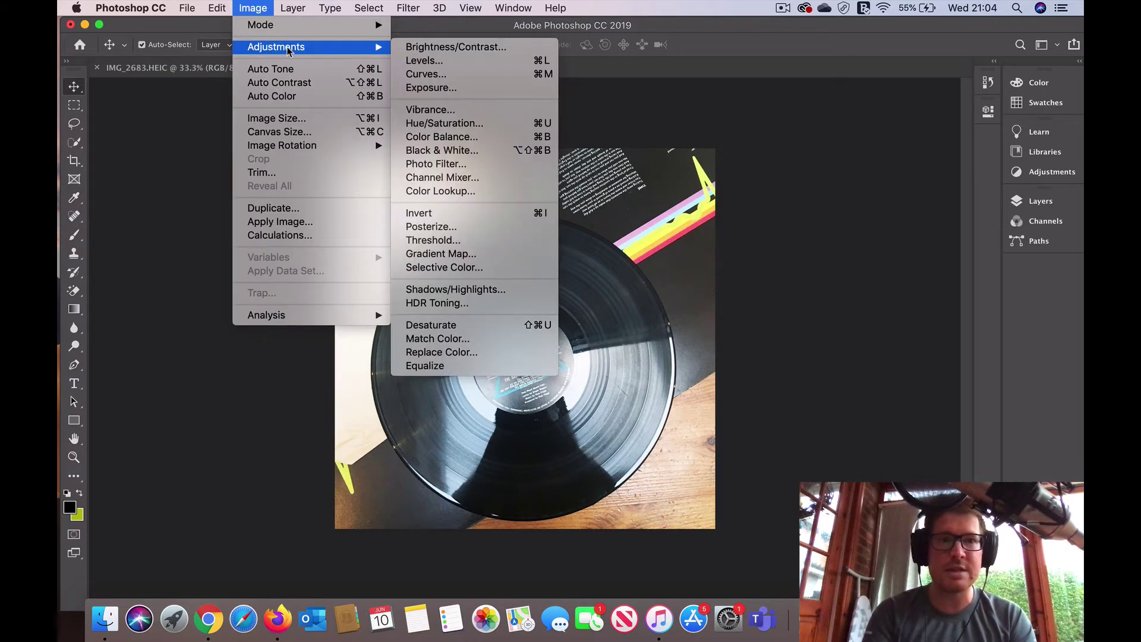
left_click(429, 62)
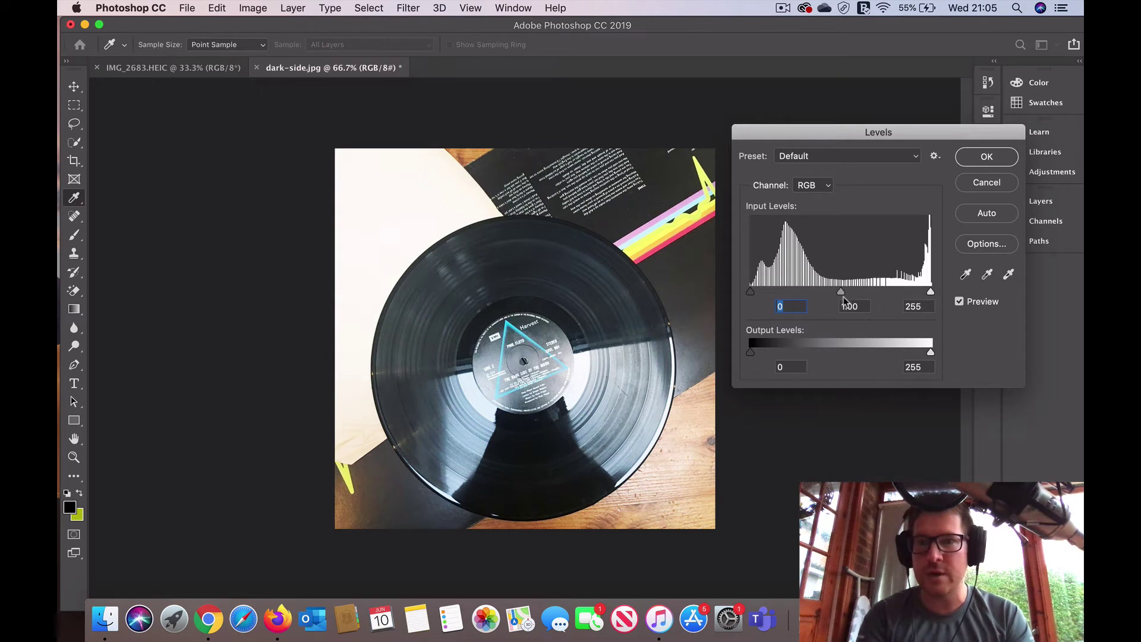
left_click_drag(843, 294, 762, 293)
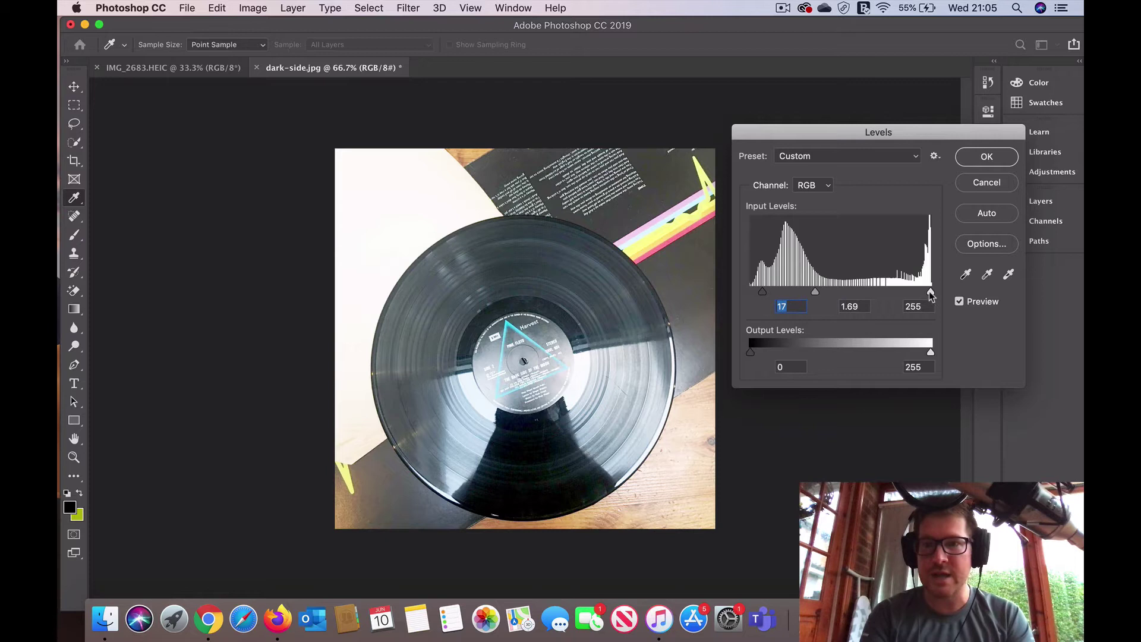
left_click_drag(931, 292, 906, 295)
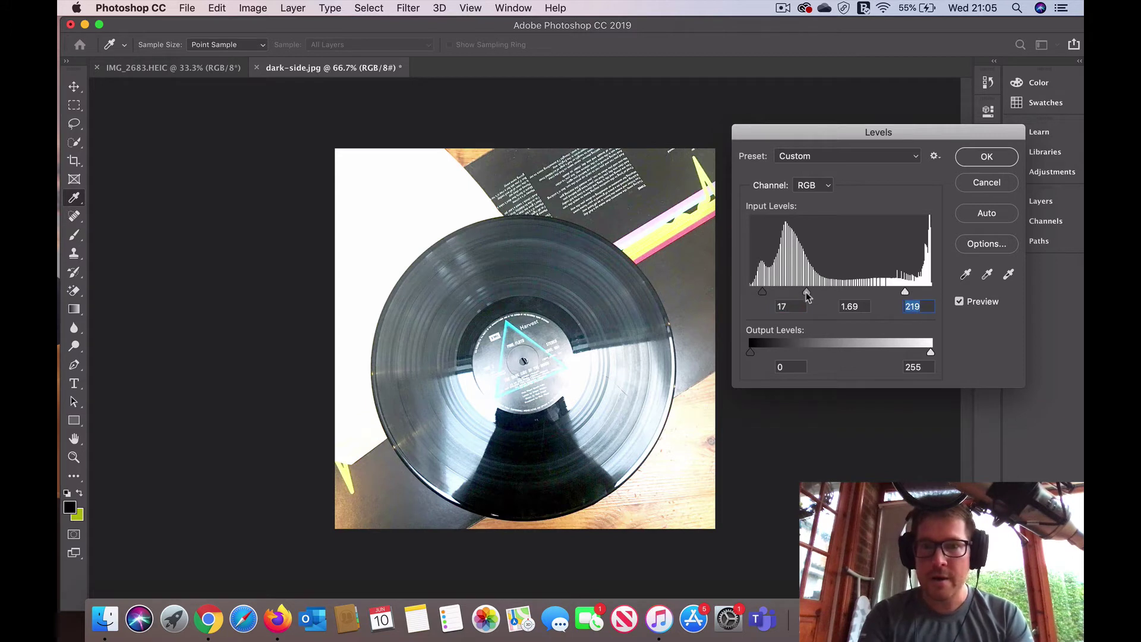
left_click_drag(806, 294, 787, 296)
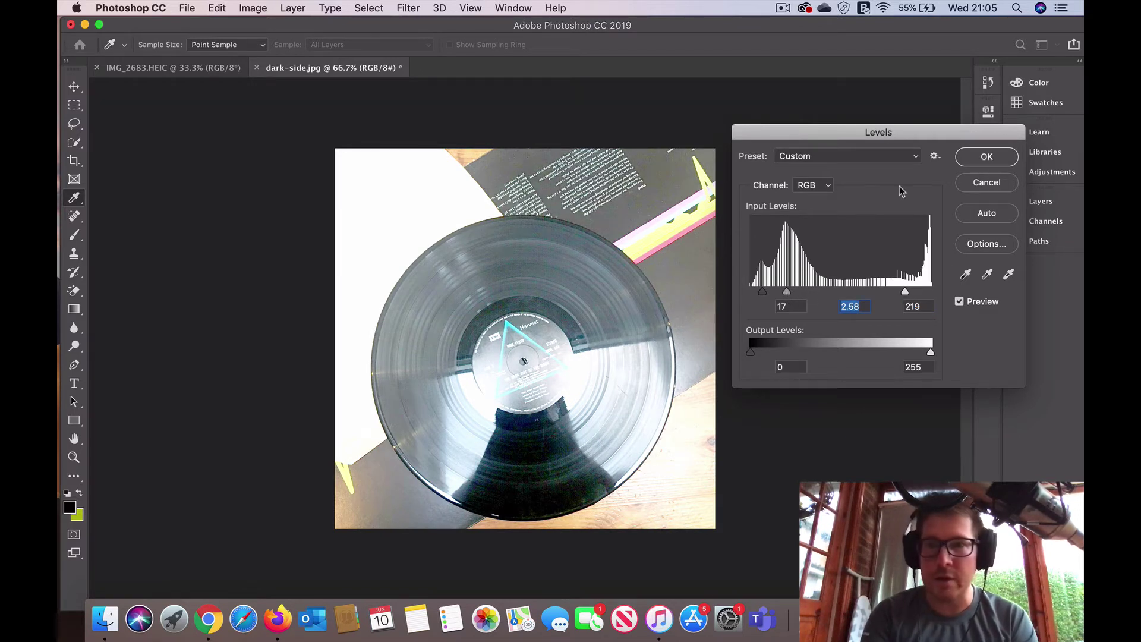
Apply the Levels change and zoom dark-side.jpg to 200% to scan the grooves.
left_click(985, 160)
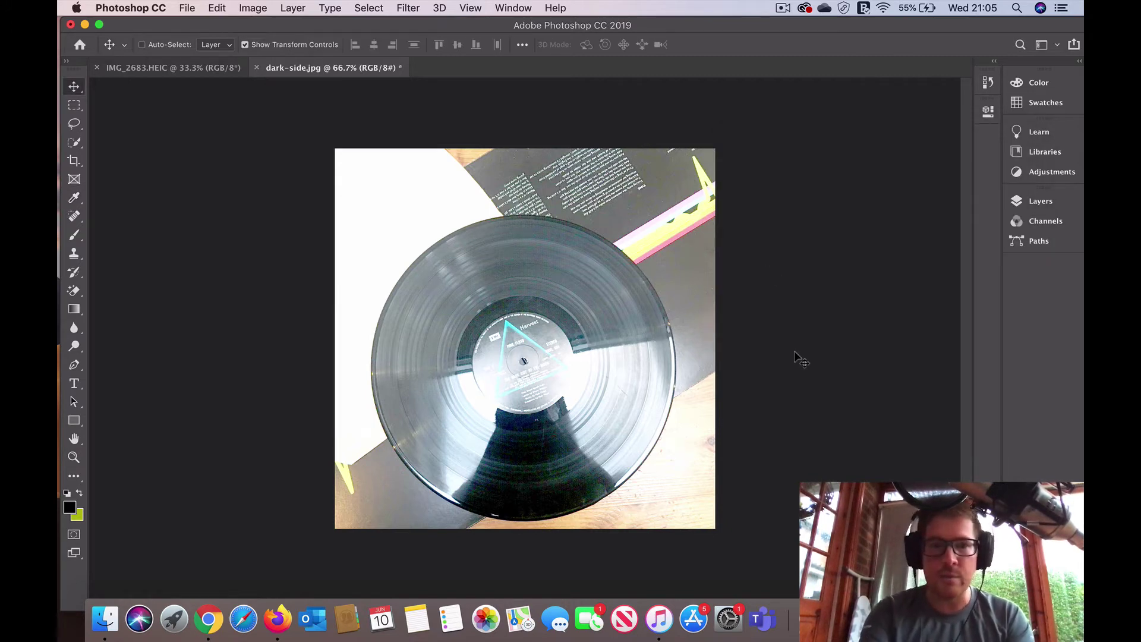
key("super+1")
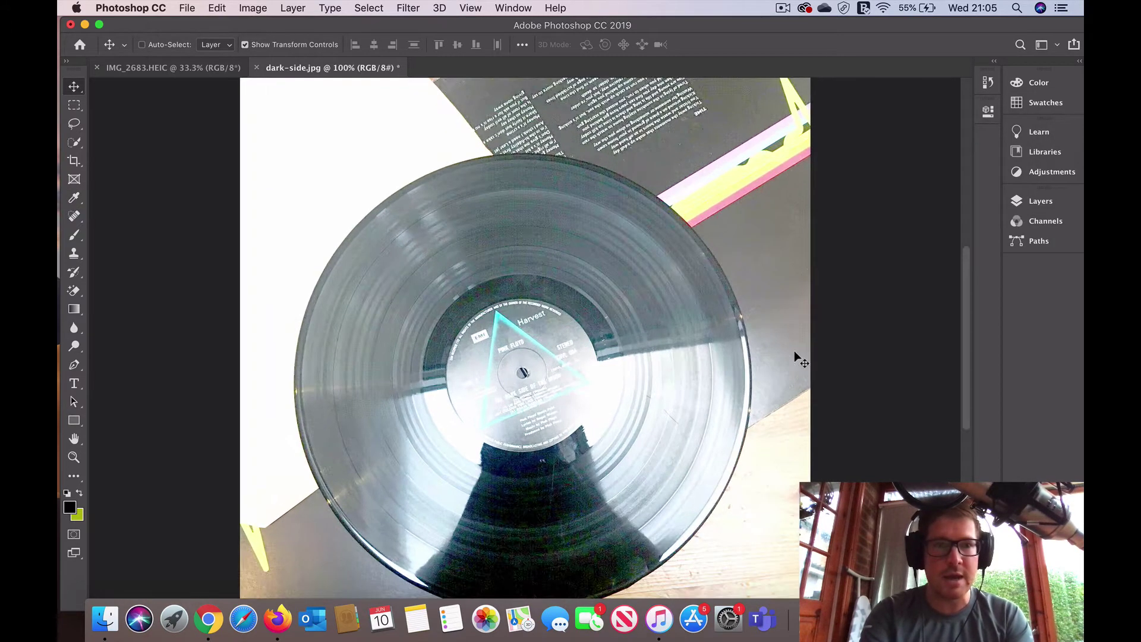
key("super+equal")
scroll(801, 360, "down", 5)
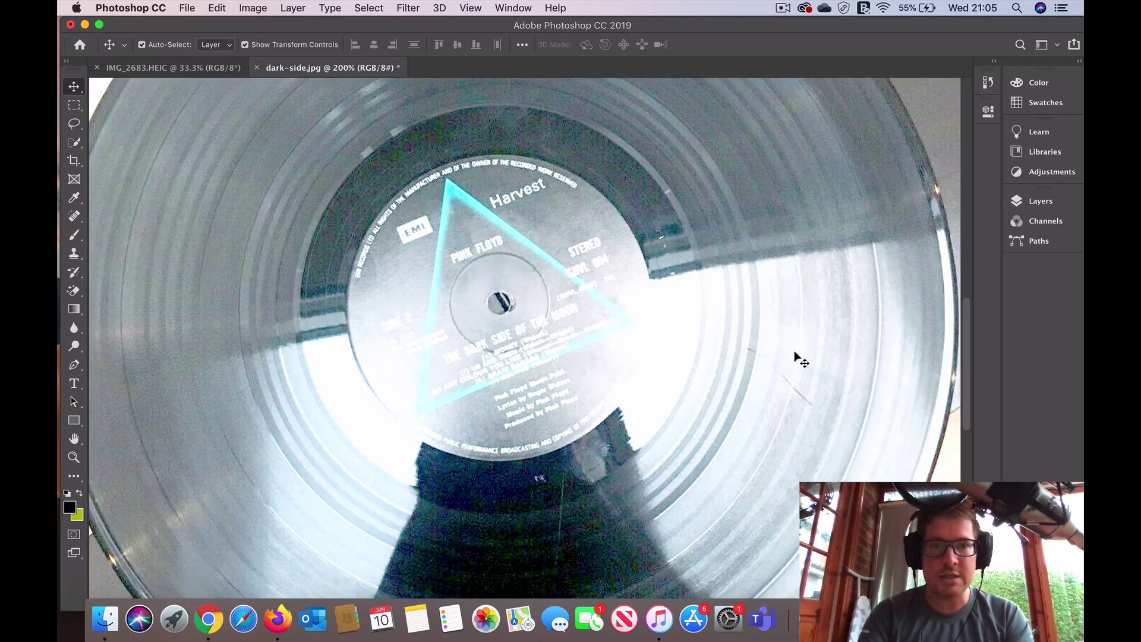
scroll(800, 359, "down", 4)
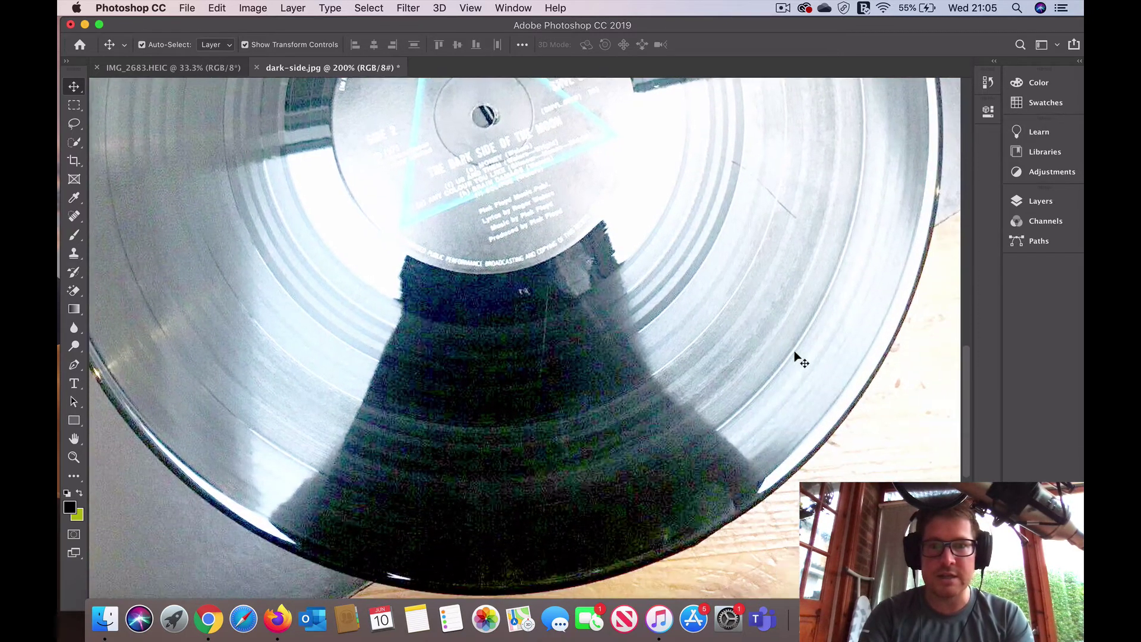
scroll(796, 355, "right", 2)
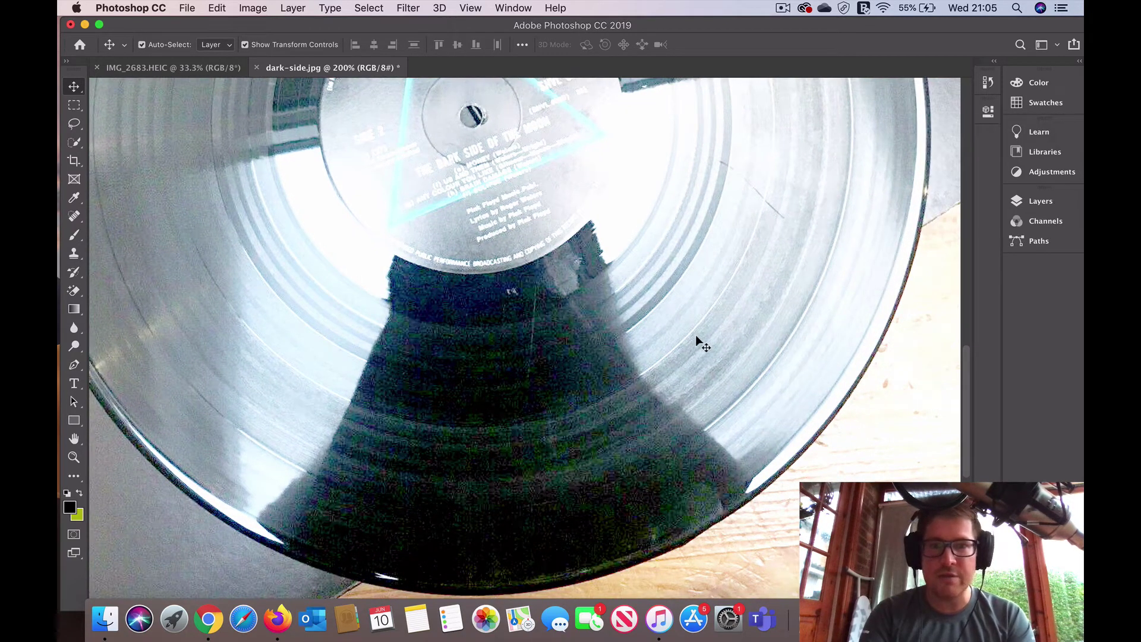
scroll(696, 334, "right", 3)
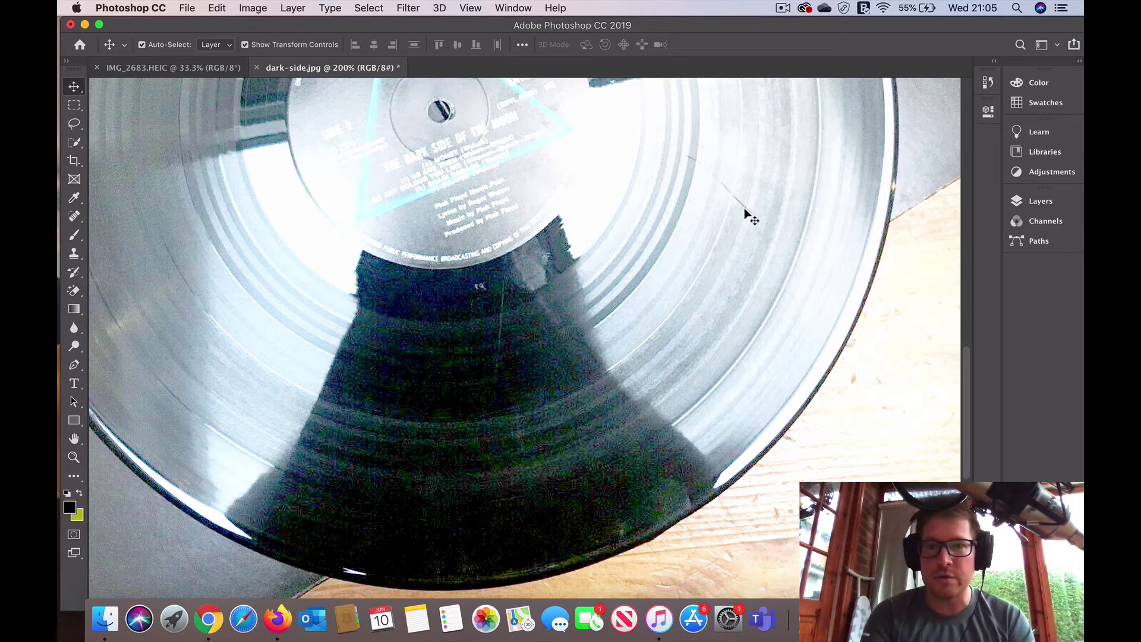
Zoom back out to 66.7%, dismissing the background layer warnings.
left_click_drag(747, 216, 684, 279)
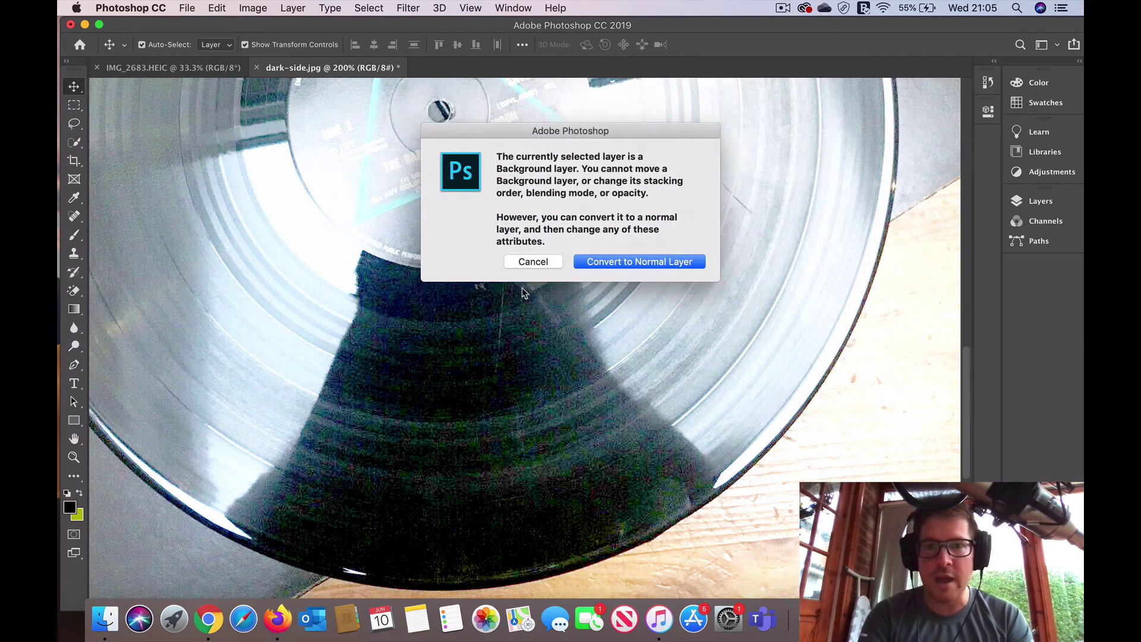
left_click(533, 261)
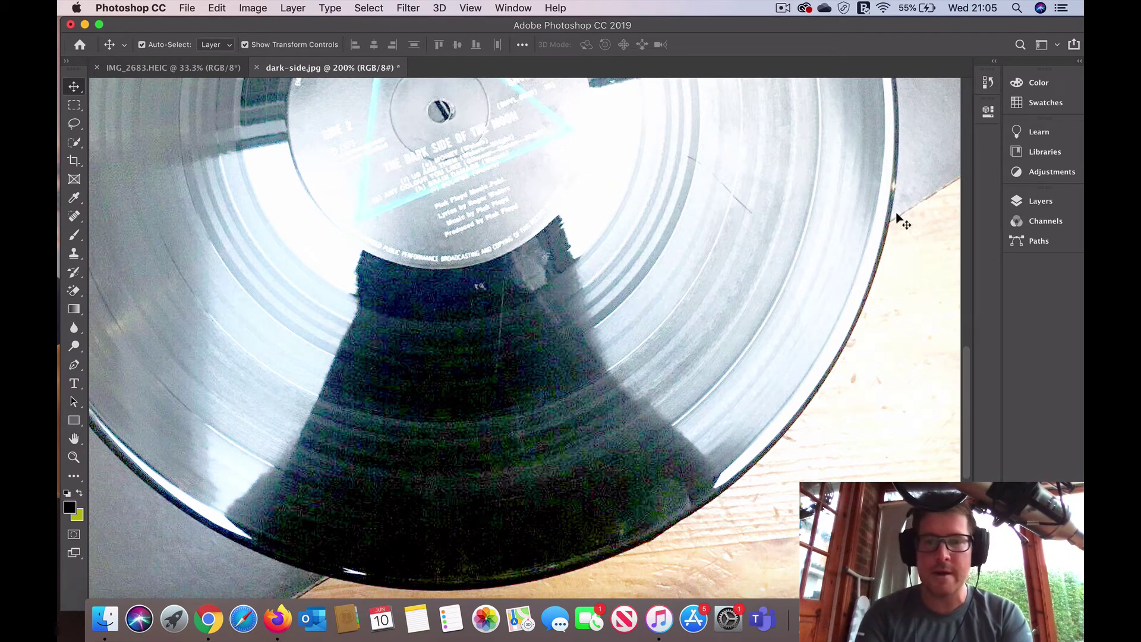
key("super")
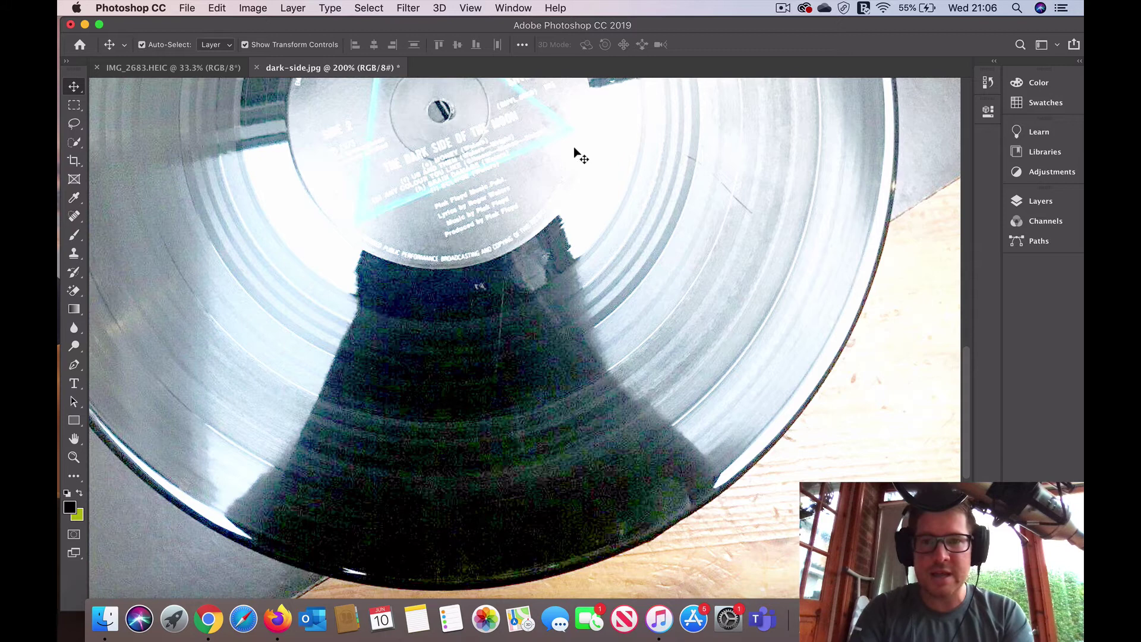
key("super+minus")
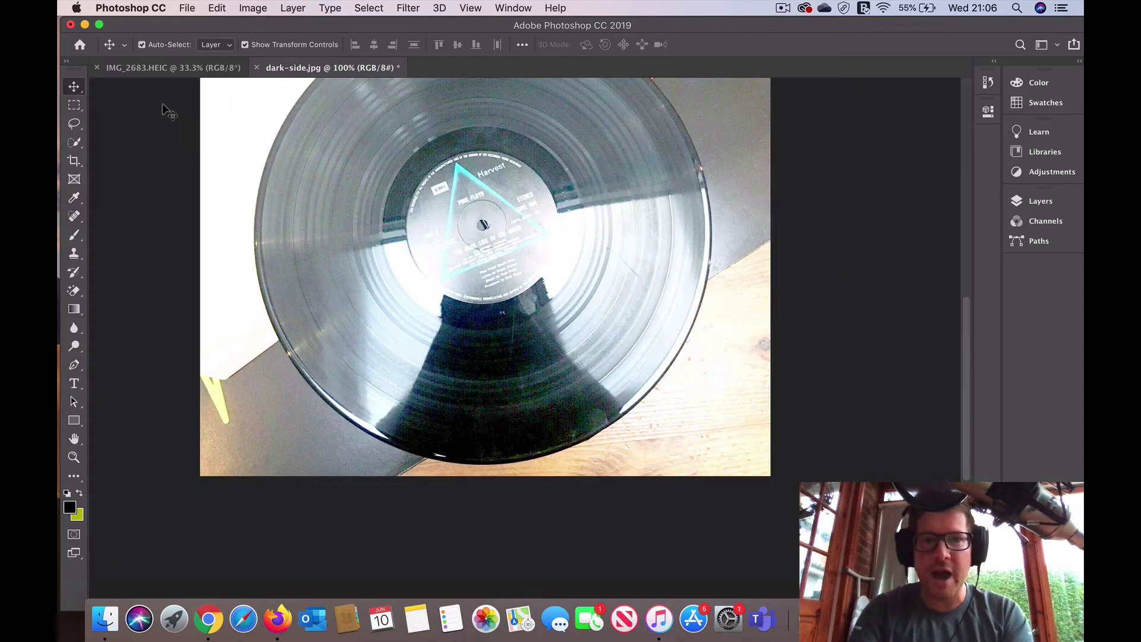
key("super+minus")
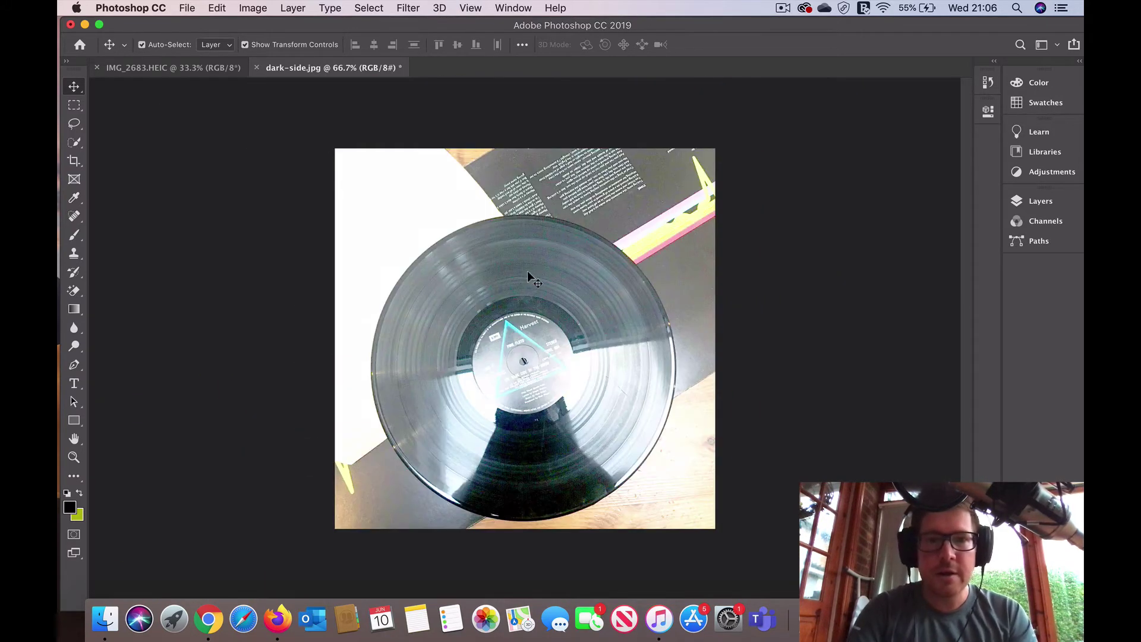
left_click_drag(527, 276, 594, 282)
left_click(535, 260)
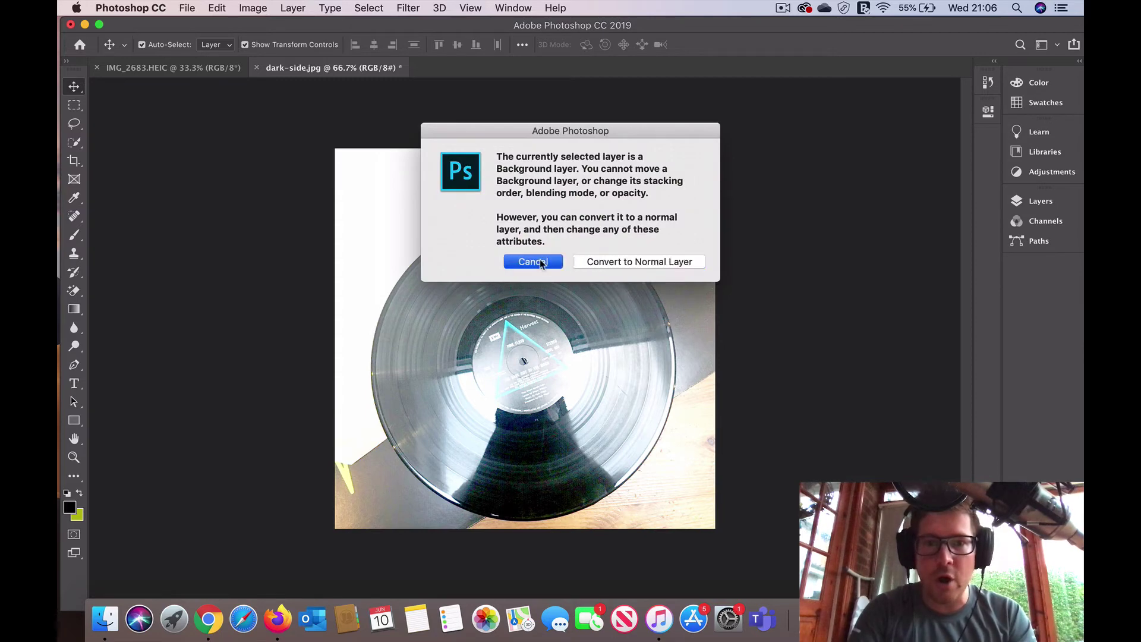
View the whole record, then zoom to 200% around the label.
key("super+plus")
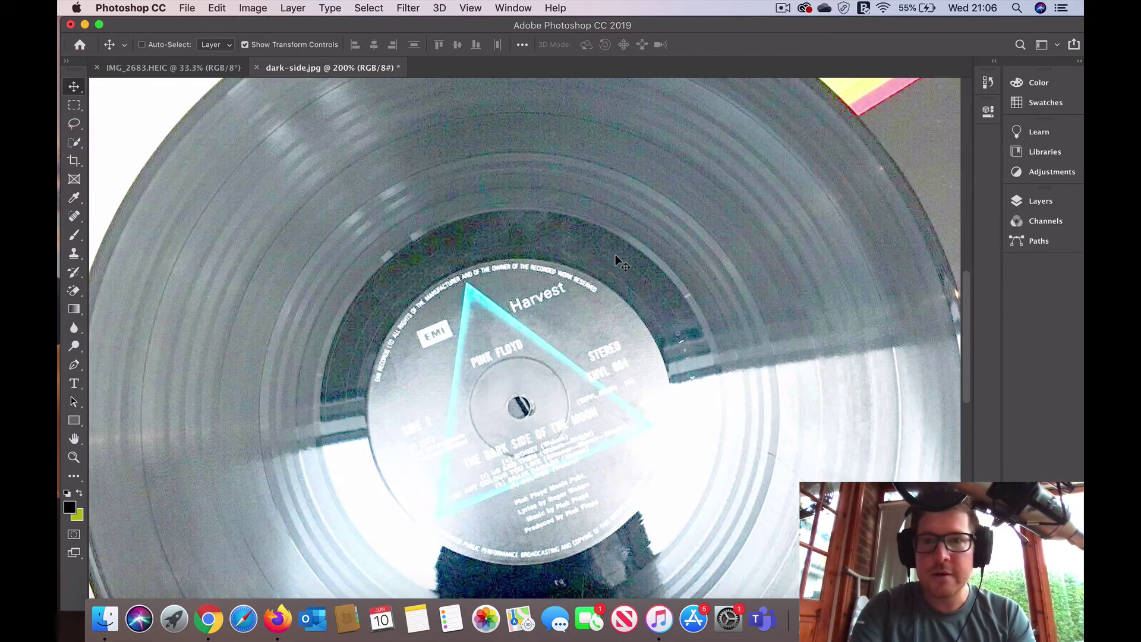
key("super+0")
key("super+1")
key("super+plus")
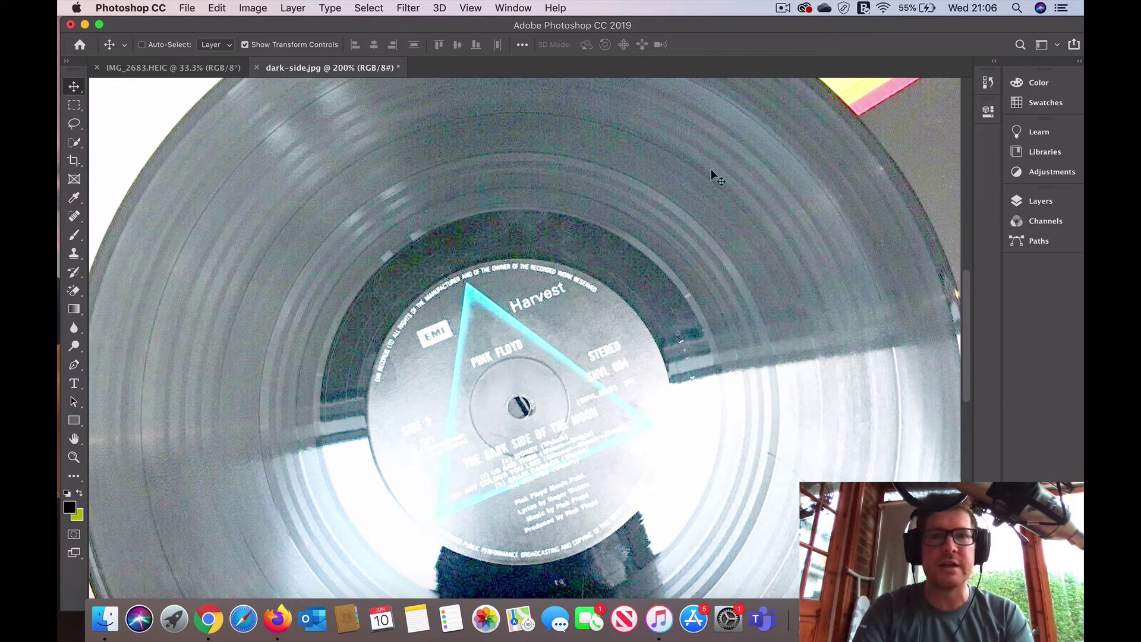
key("super")
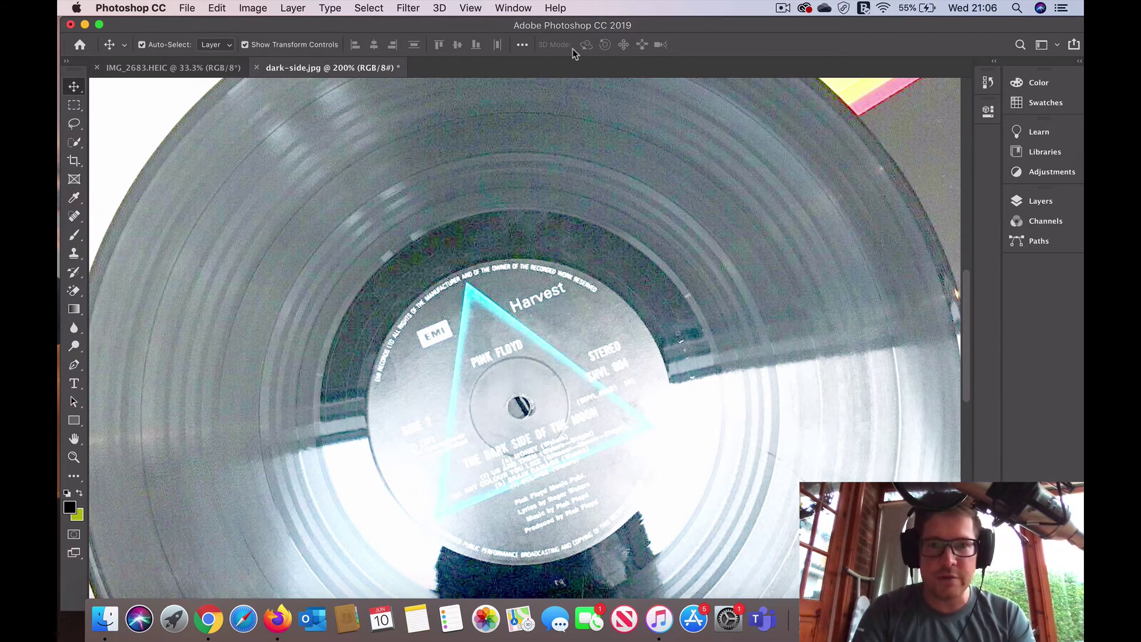
Switch to IMG_2683.HEIC and zoom the Columbia record photo to 50%.
left_click(133, 69)
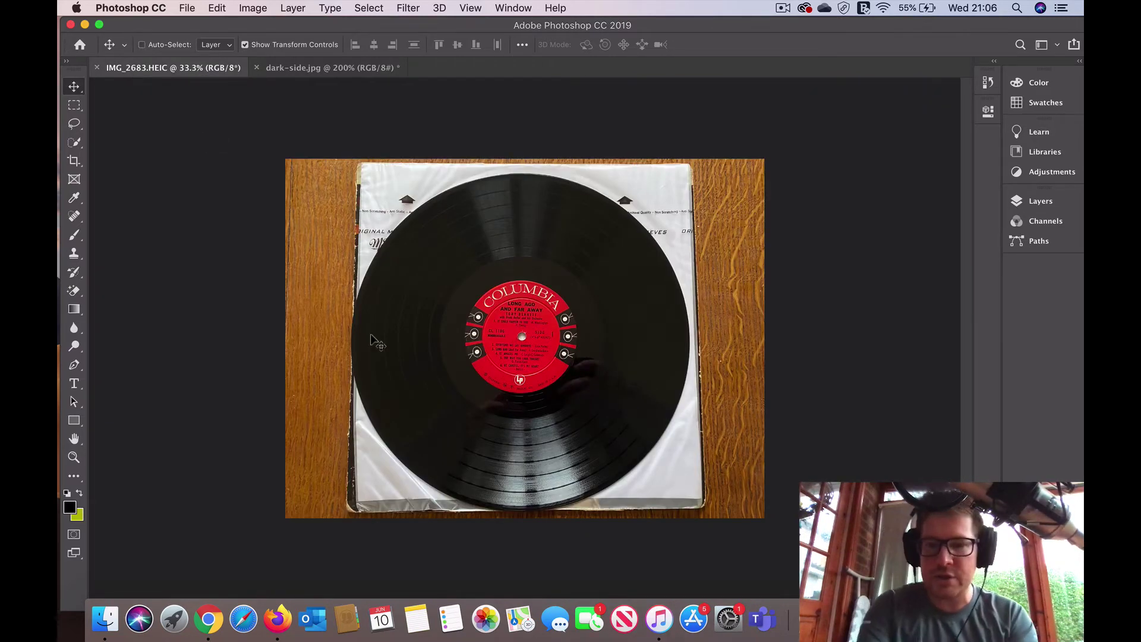
key("super+equal")
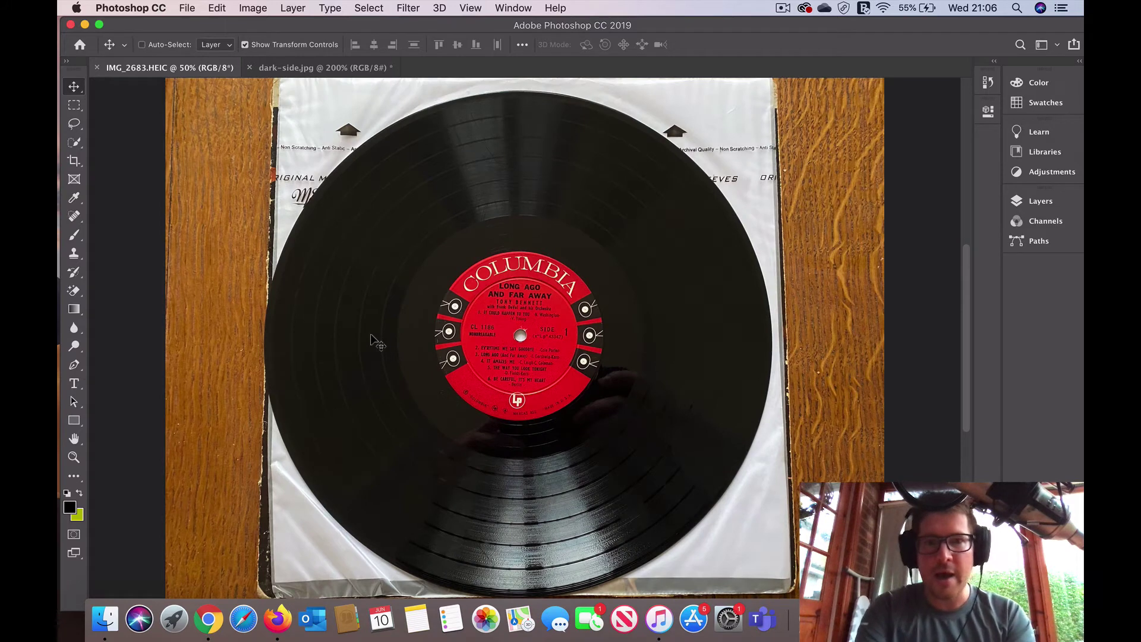
key("super")
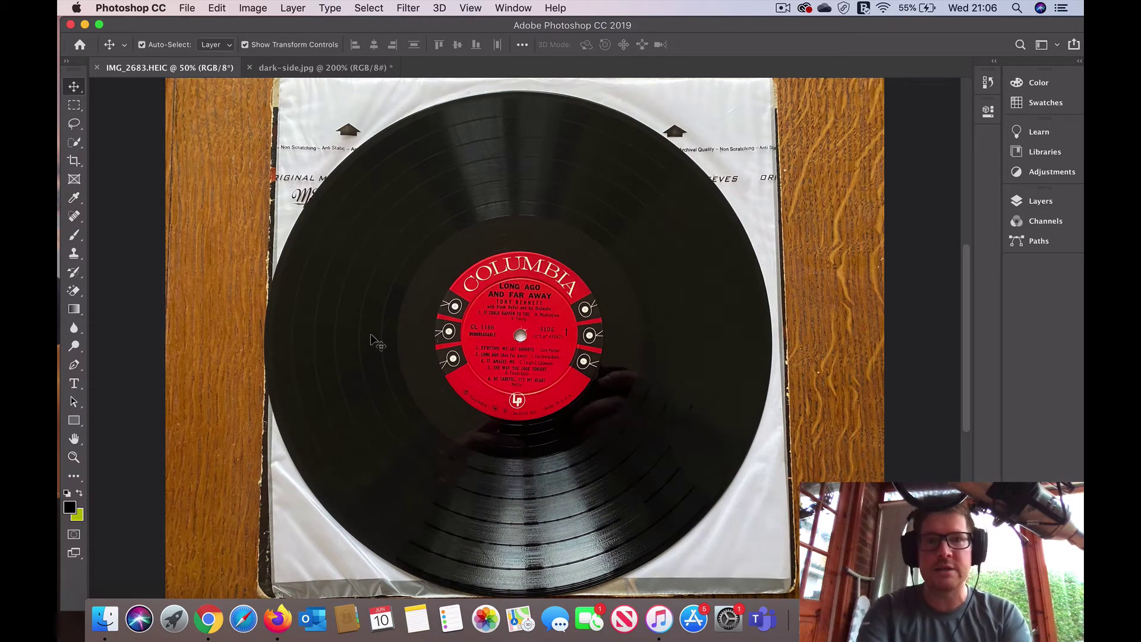
key("super+minus")
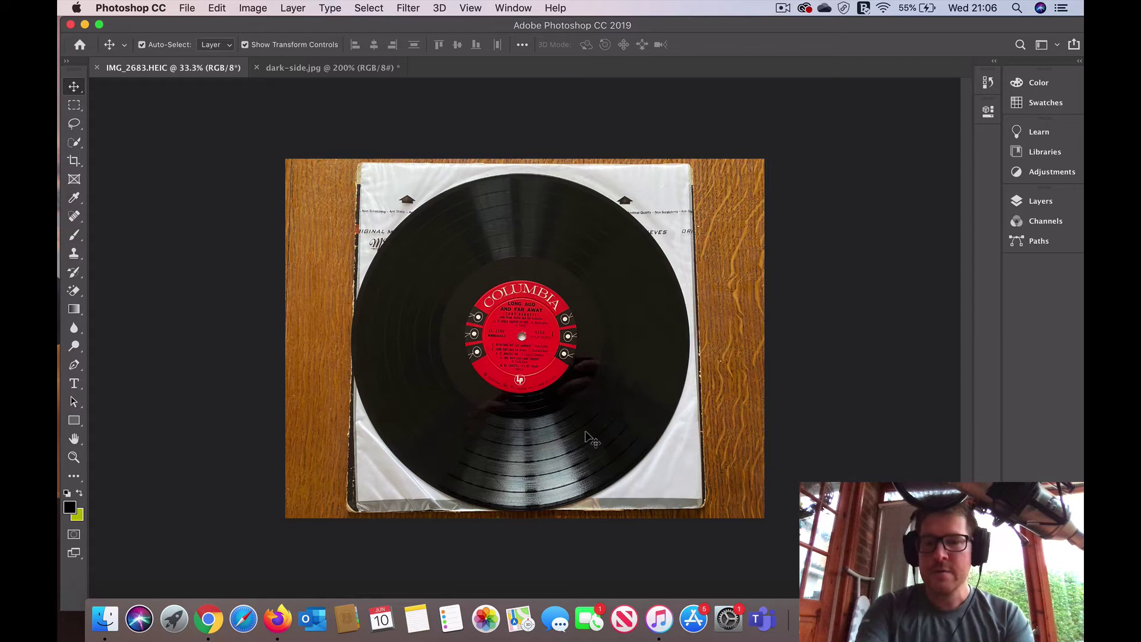
key("super+plus")
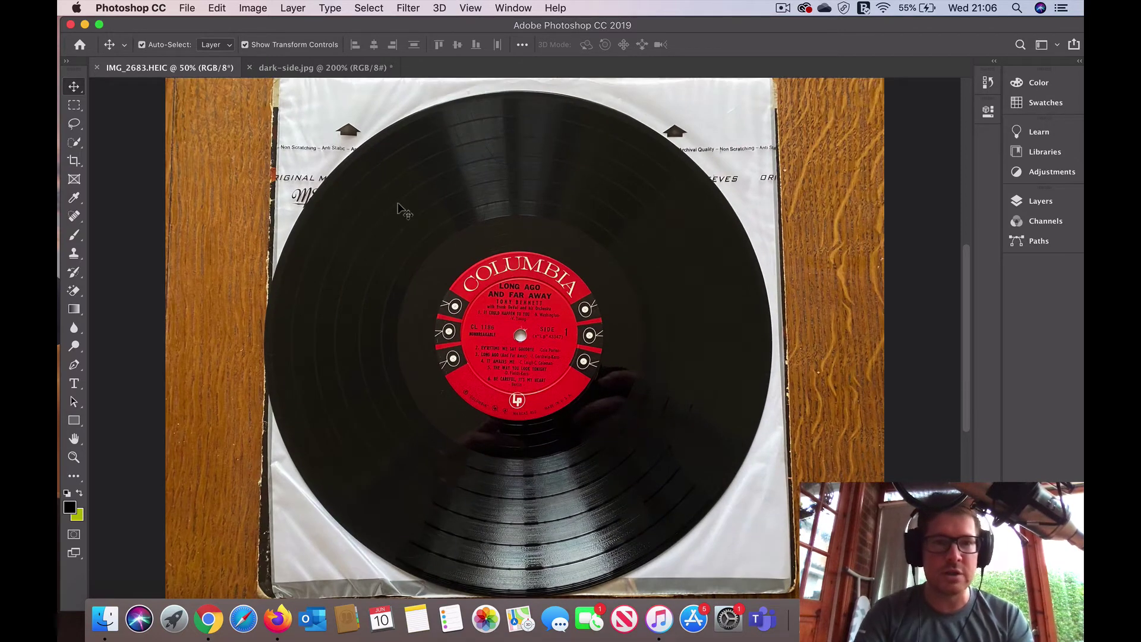
Set Brightness/Contrast brightness to 114 on IMG_2683.HEIC and apply it.
left_click(243, 11)
mouse_move(262, 46)
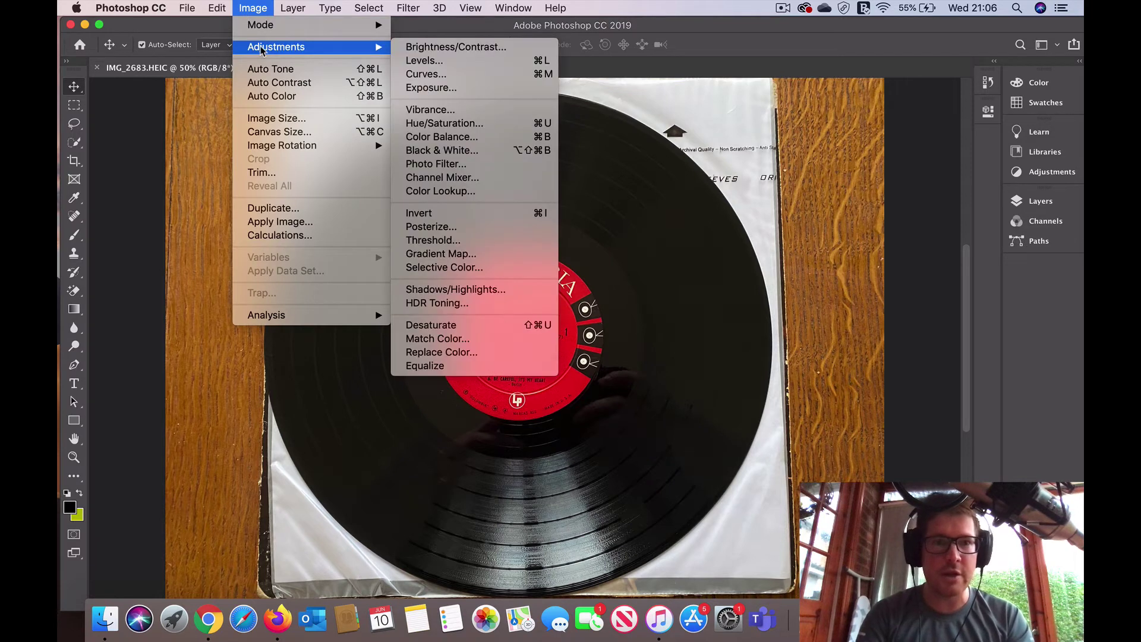
left_click(429, 48)
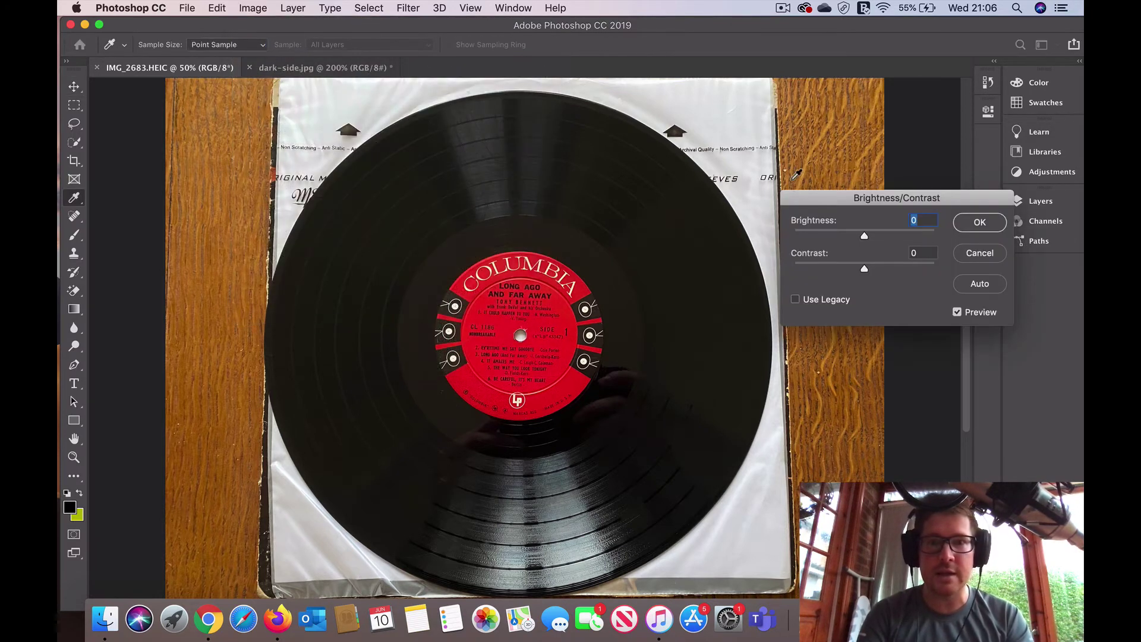
left_click_drag(866, 237, 915, 238)
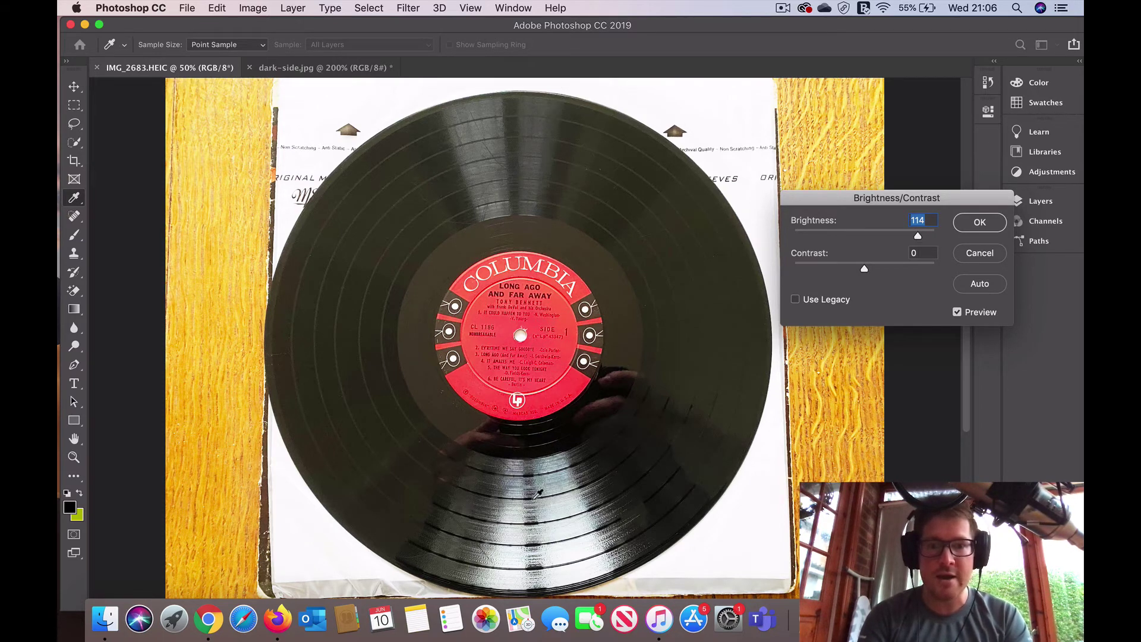
left_click(979, 223)
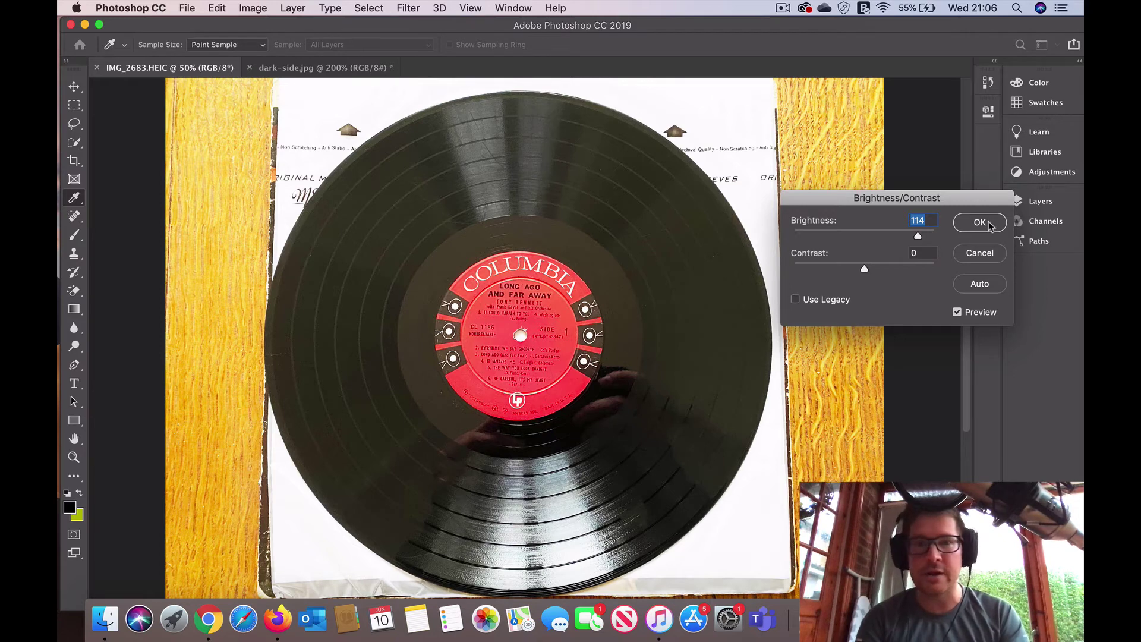
Apply Levels with input values 15, 1.39 and 221 to the Columbia record photo.
left_click(256, 7)
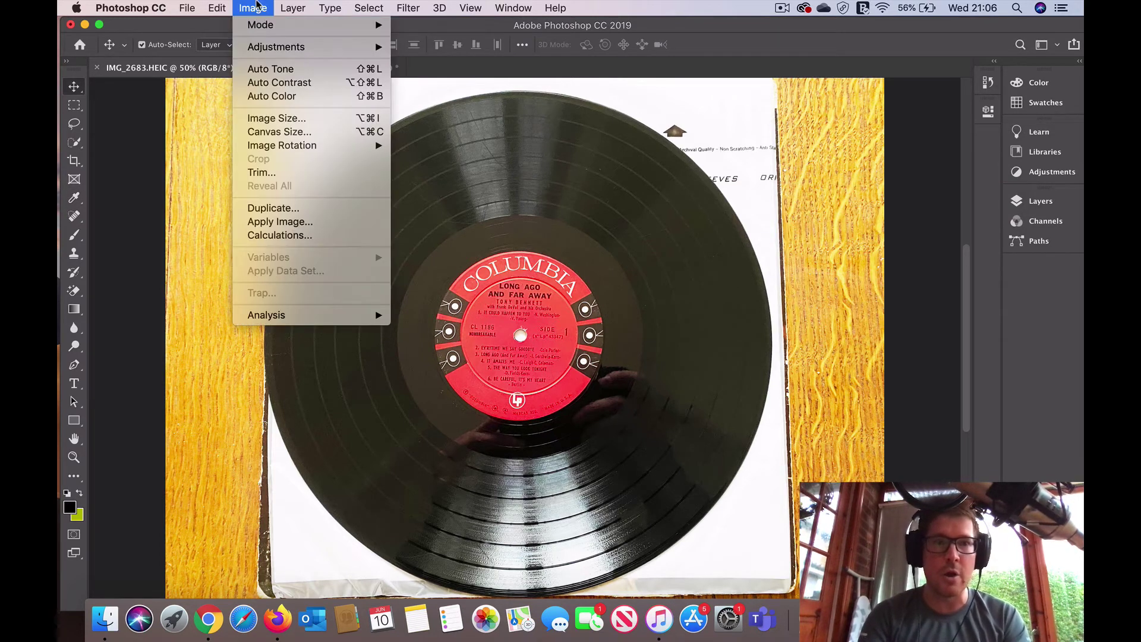
mouse_move(291, 48)
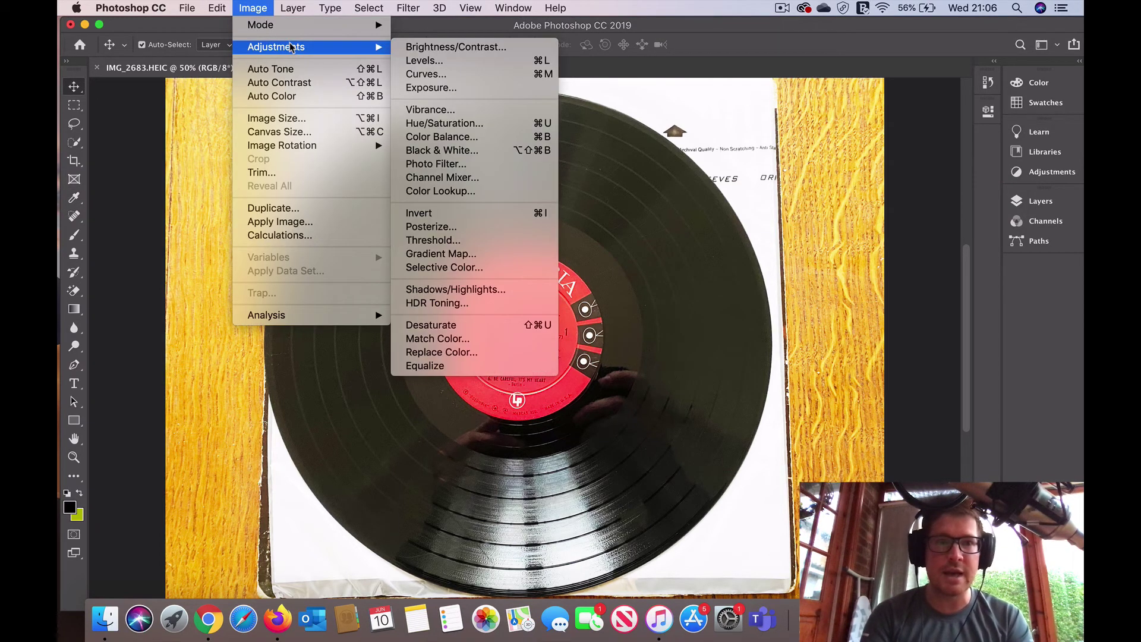
left_click(443, 61)
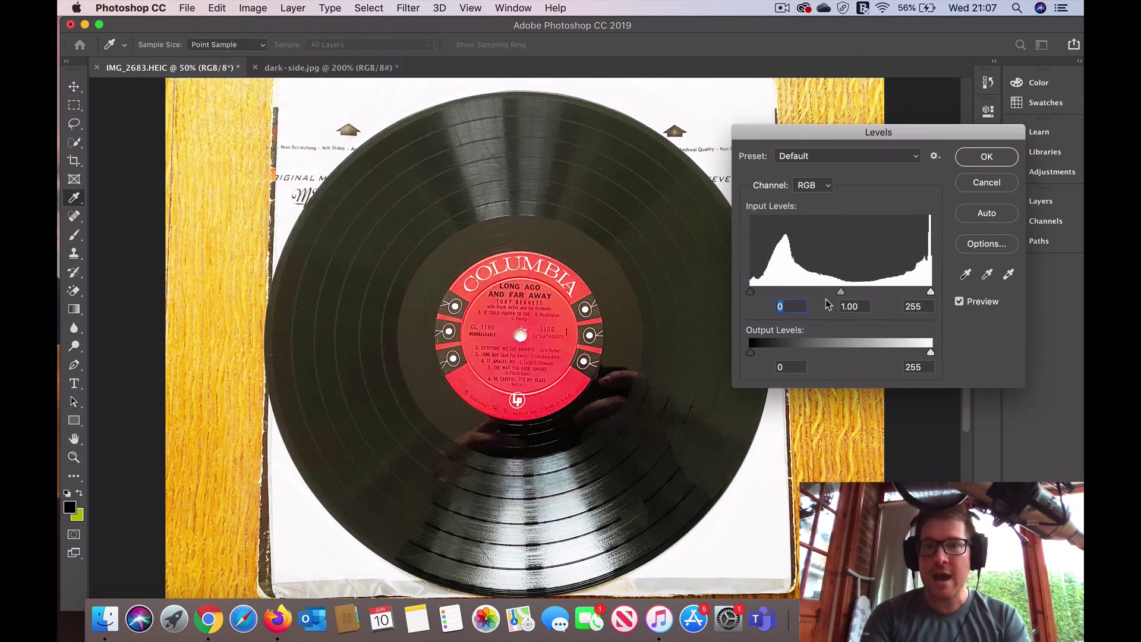
mouse_move(841, 293)
left_mouse_down()
mouse_move(807, 291)
mouse_move(821, 293)
left_mouse_up()
left_click_drag(751, 292, 762, 295)
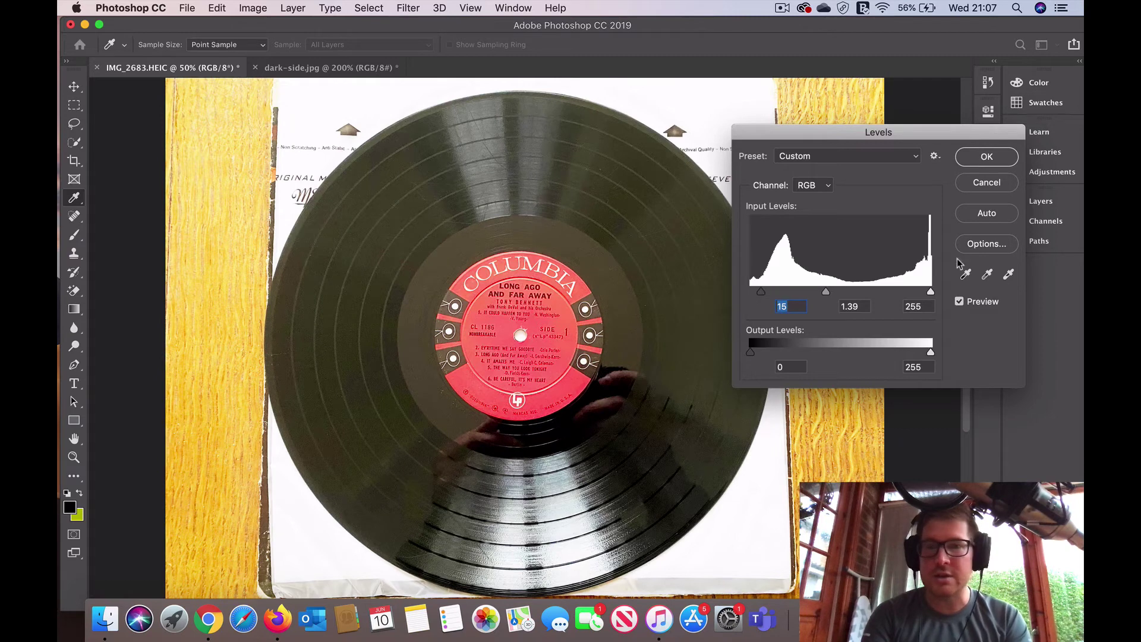
left_click_drag(931, 293, 900, 293)
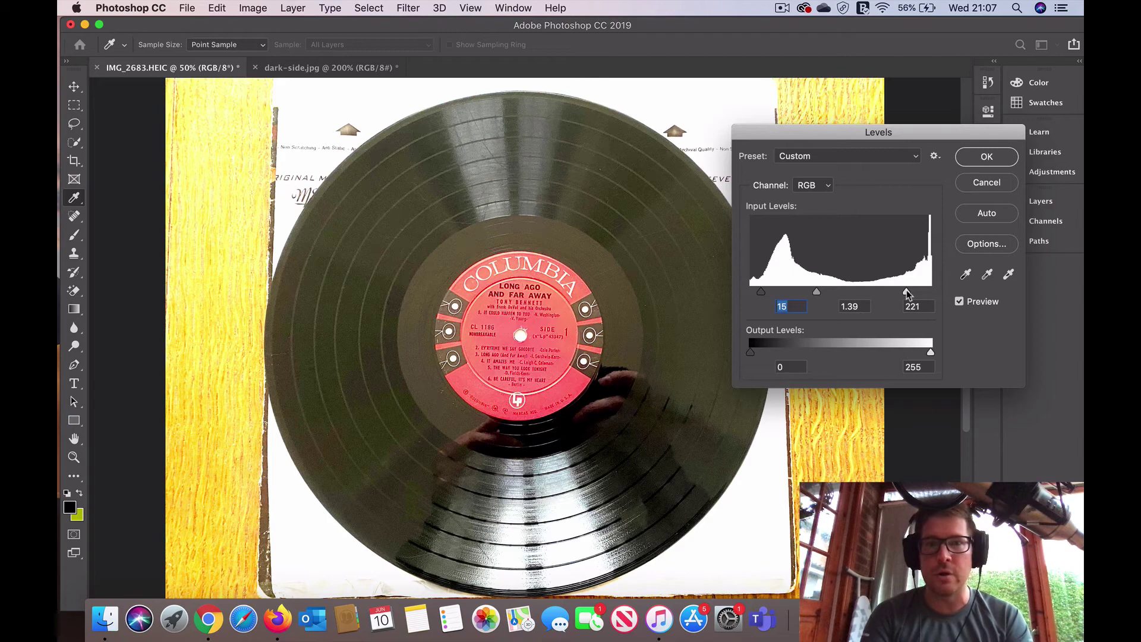
left_click(907, 291)
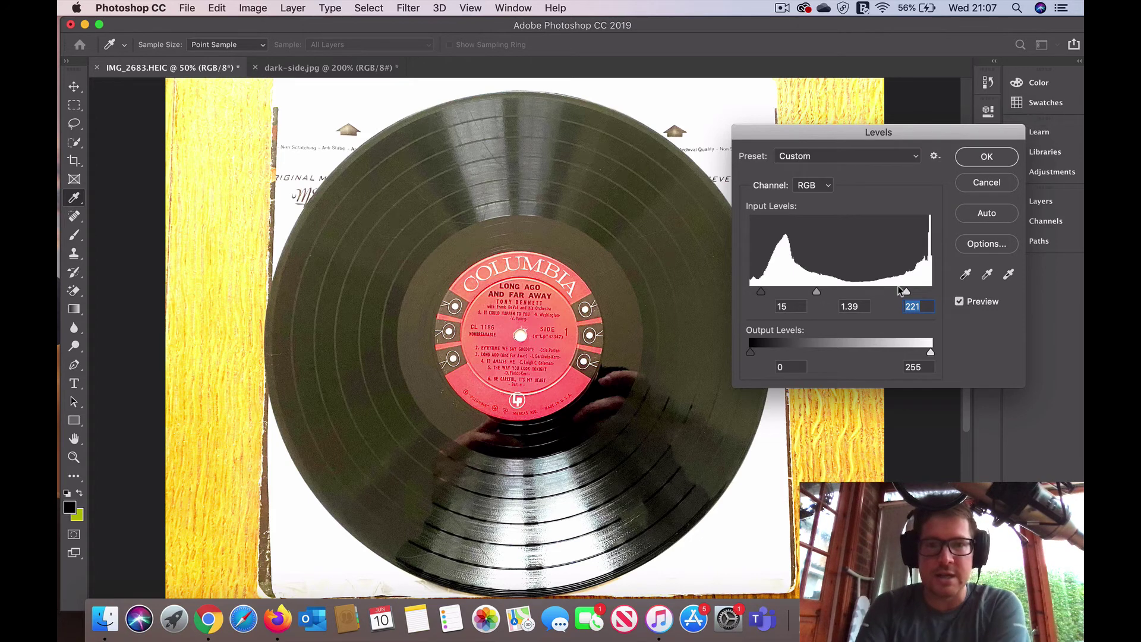
left_click(982, 163)
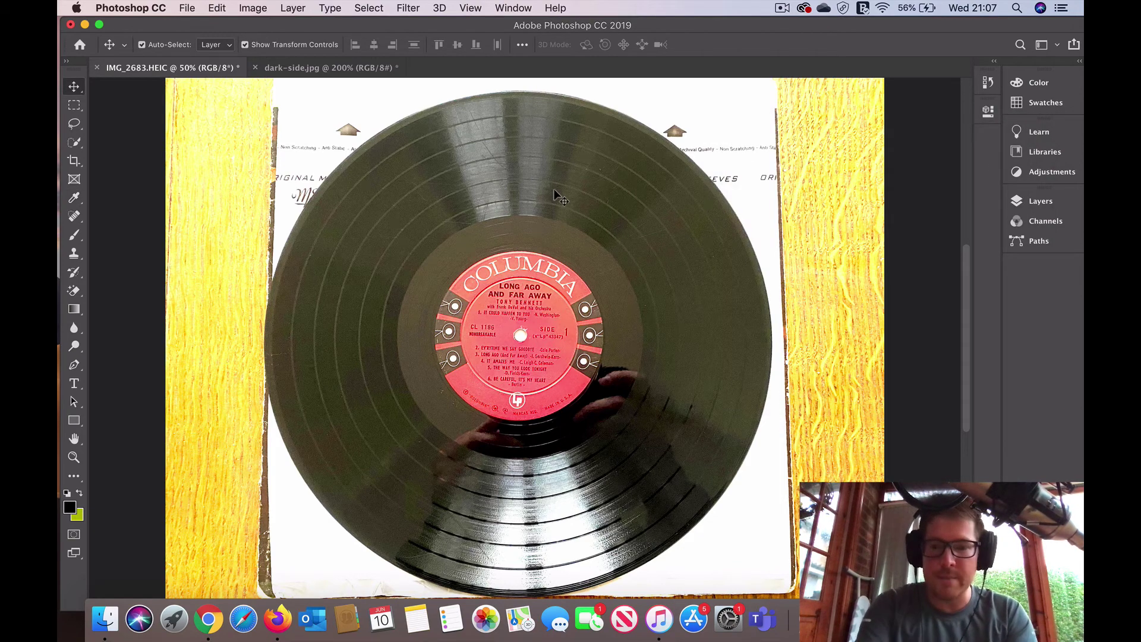
Zoom to 100% and pan across the Columbia record's grooves and red label, then zoom out.
key("super+plus")
key("super+plus")
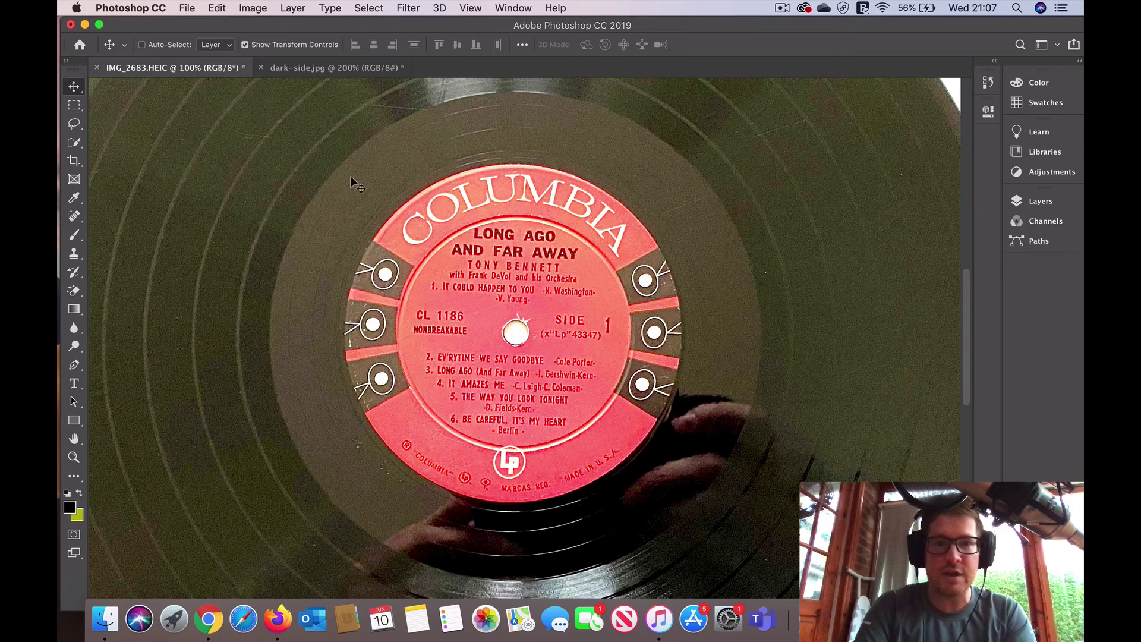
scroll(323, 162, "up", 5)
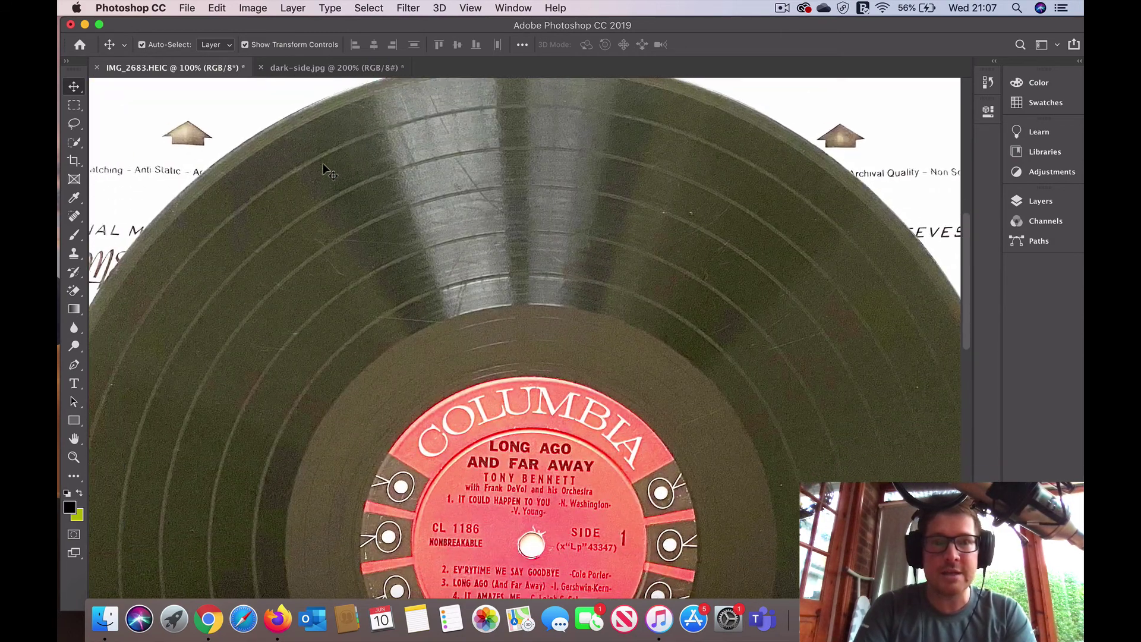
scroll(323, 163, "up", 2)
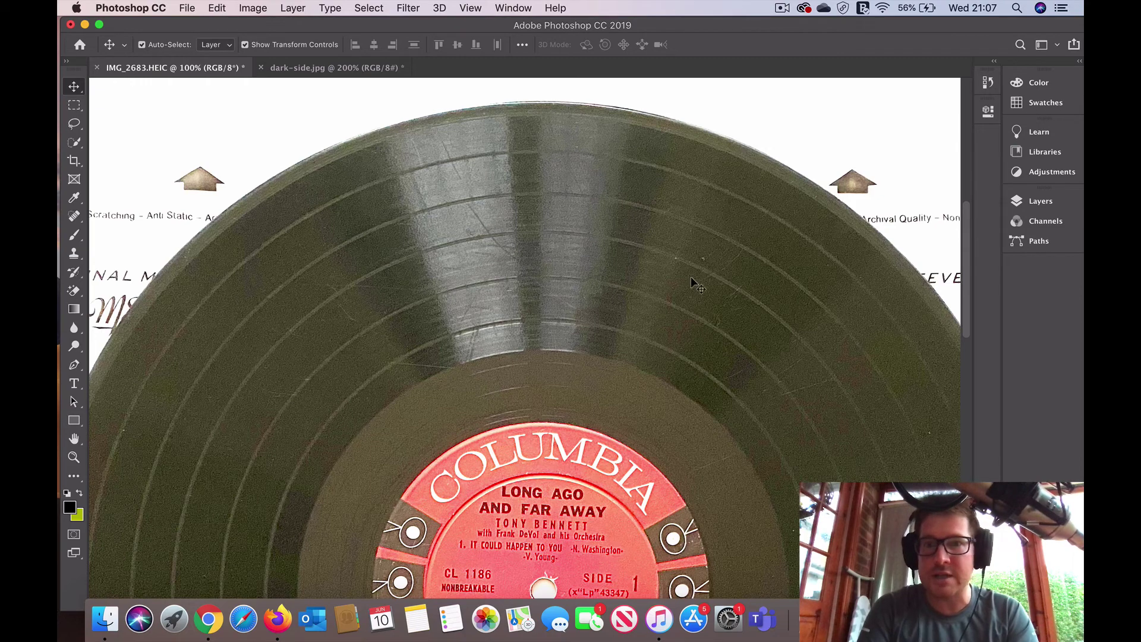
scroll(724, 337, "down", 5)
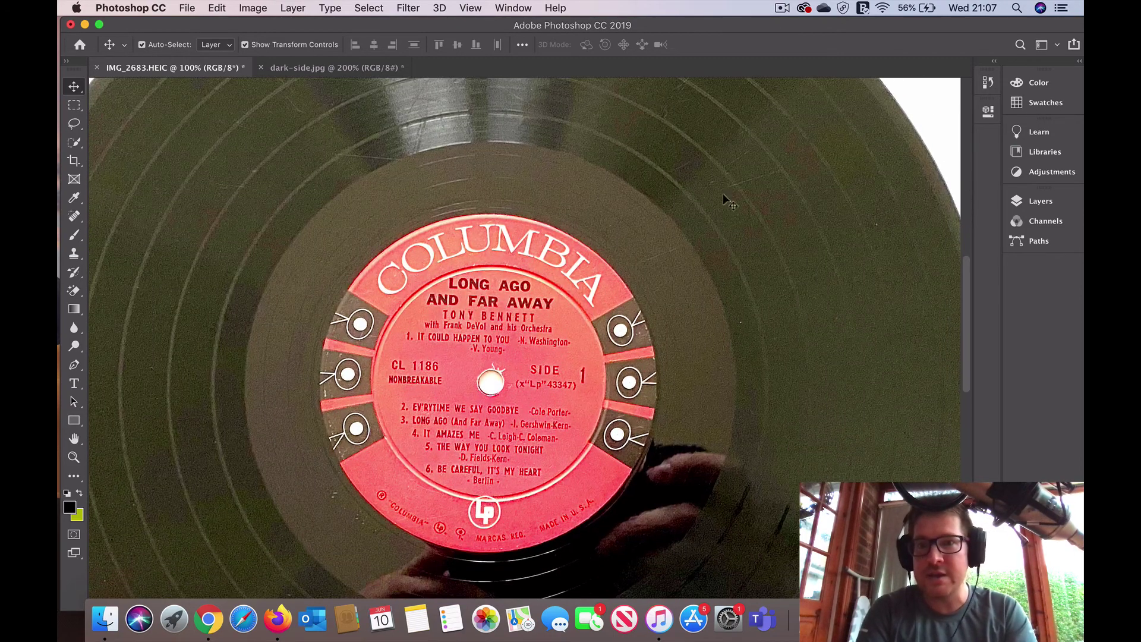
scroll(780, 198, "down", 3)
scroll(781, 199, "down", 6)
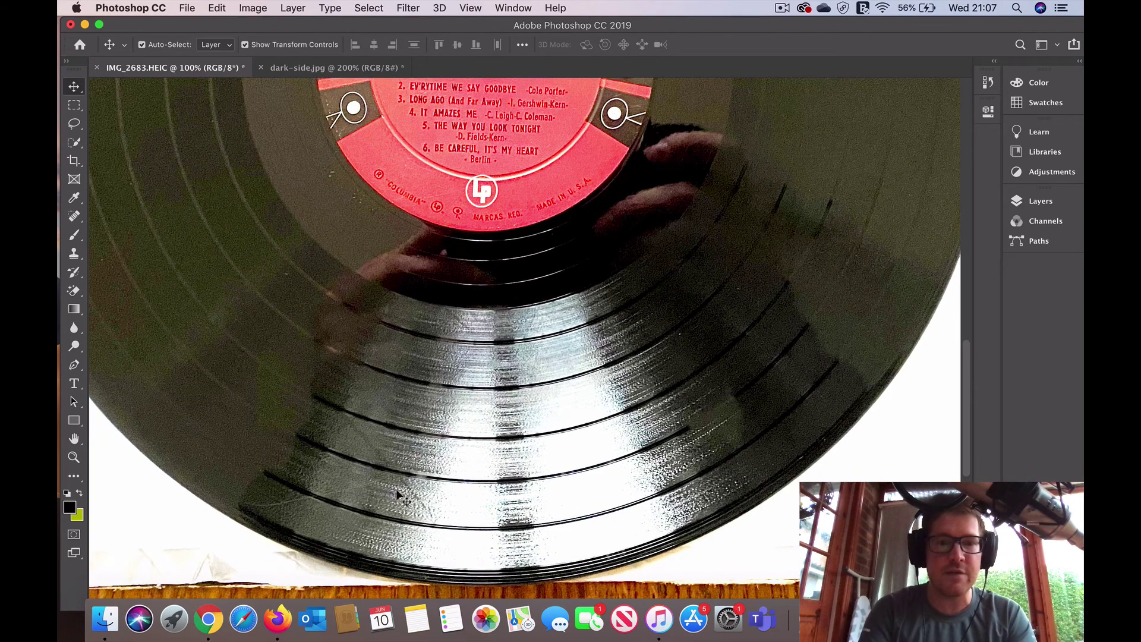
scroll(370, 461, "left", 5)
scroll(370, 462, "up", 3)
scroll(370, 461, "up", 2)
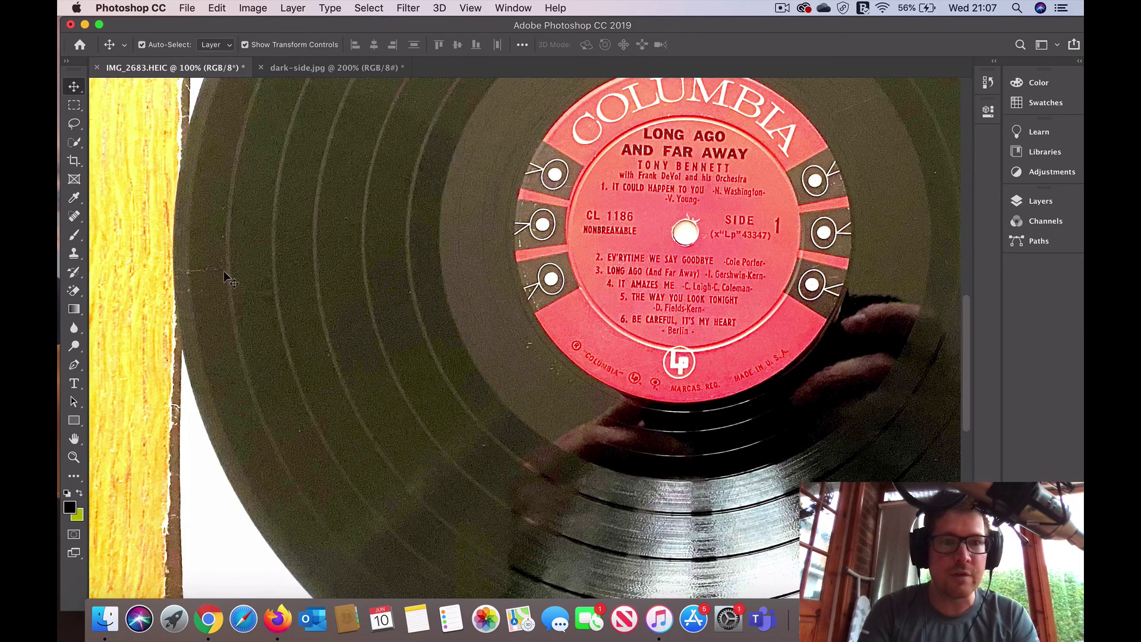
scroll(224, 272, "right", 5)
scroll(224, 273, "down", 3)
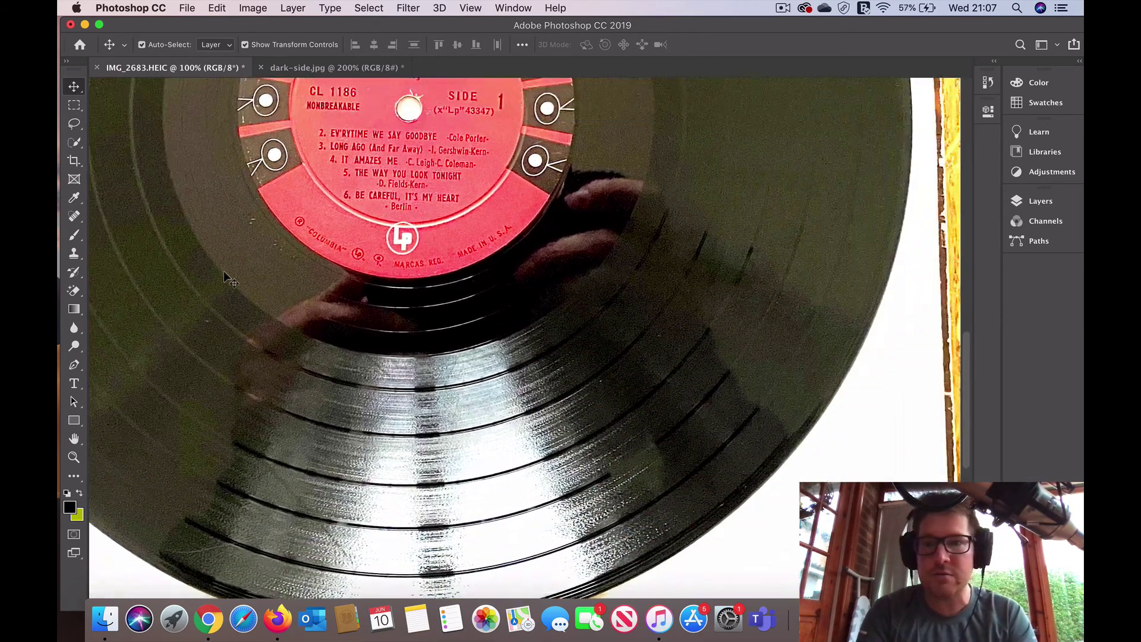
scroll(224, 270, "right", 4)
scroll(224, 270, "up", 7)
scroll(223, 270, "down", 3)
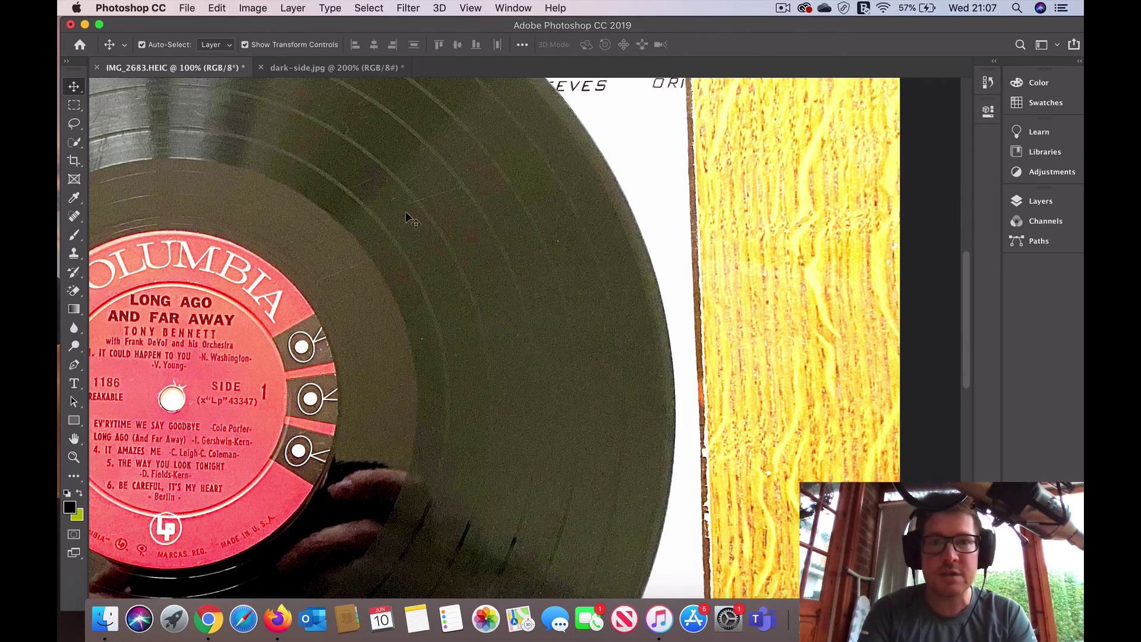
scroll(410, 256, "down", 3)
scroll(387, 250, "left", 7)
scroll(387, 250, "up", 3)
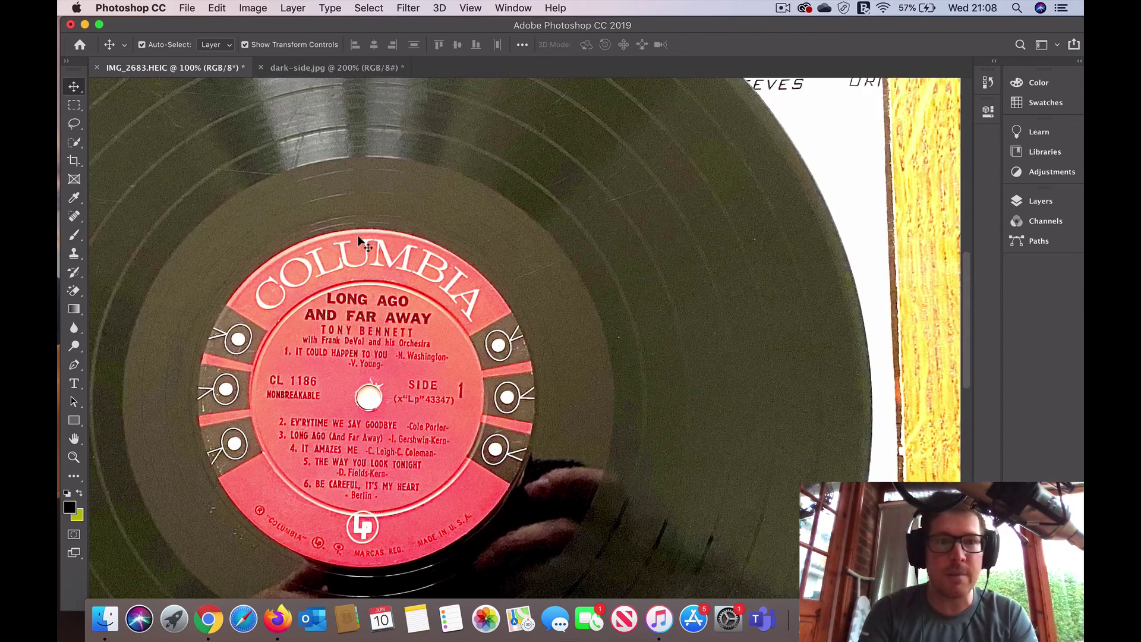
scroll(359, 238, "down", 6)
scroll(359, 238, "left", 3)
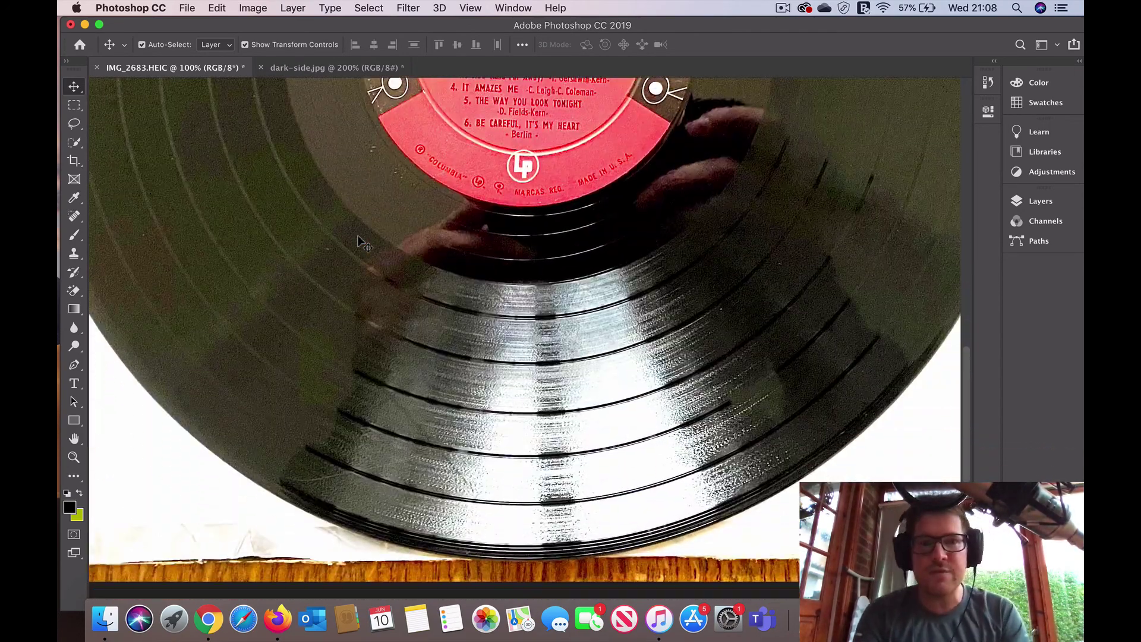
scroll(358, 238, "right", 1)
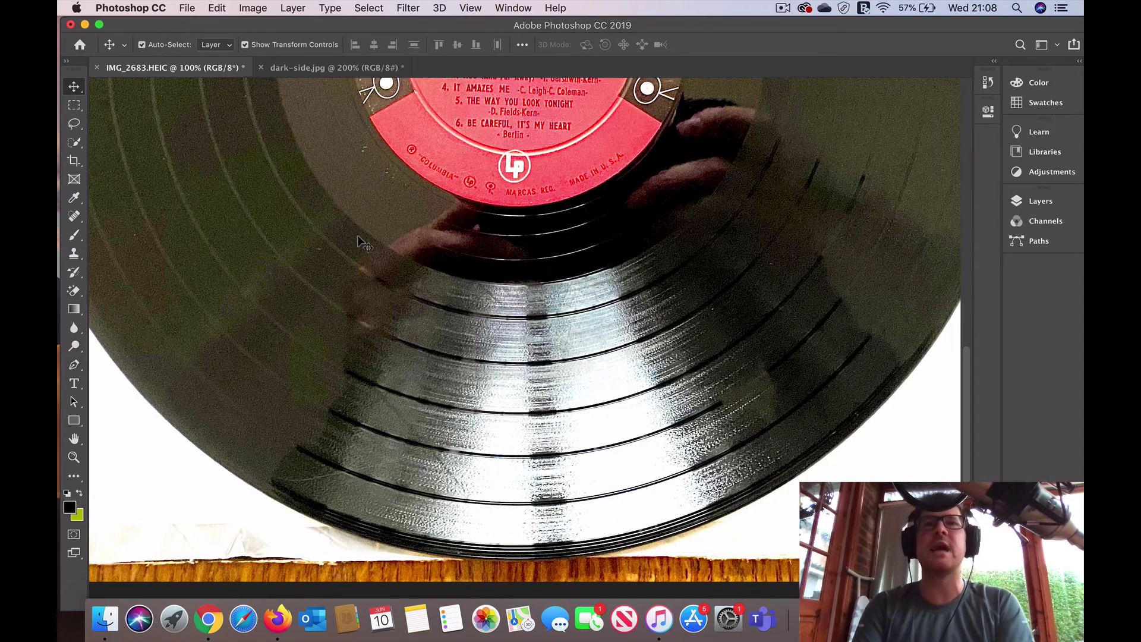
scroll(358, 236, "up", 5)
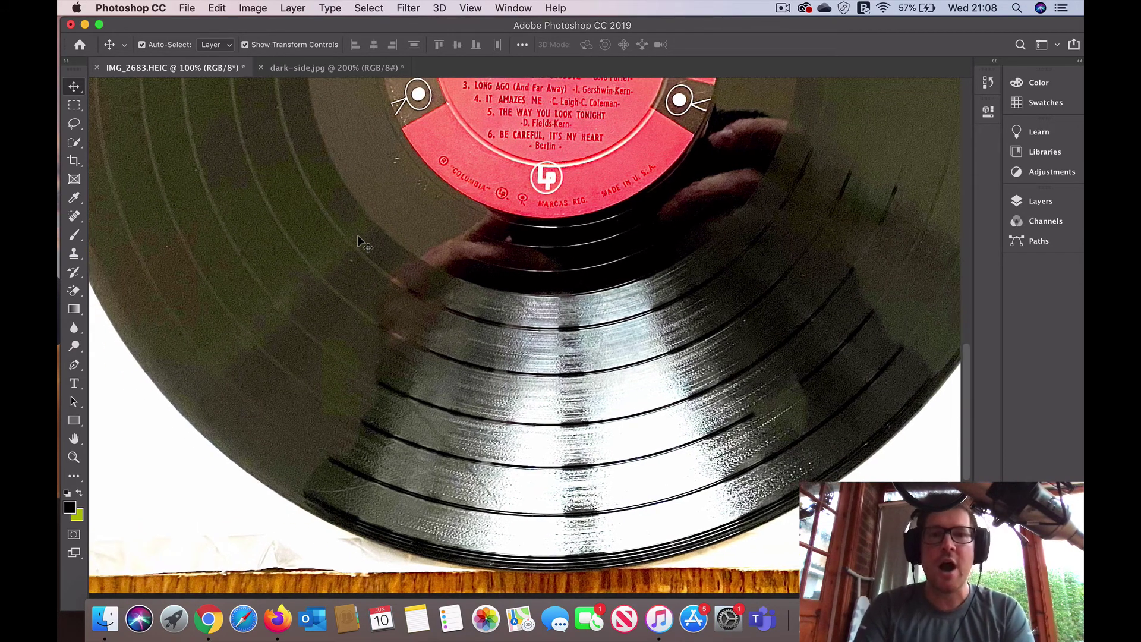
scroll(358, 239, "left", 4)
scroll(359, 240, "down", 1)
scroll(358, 236, "up", 15)
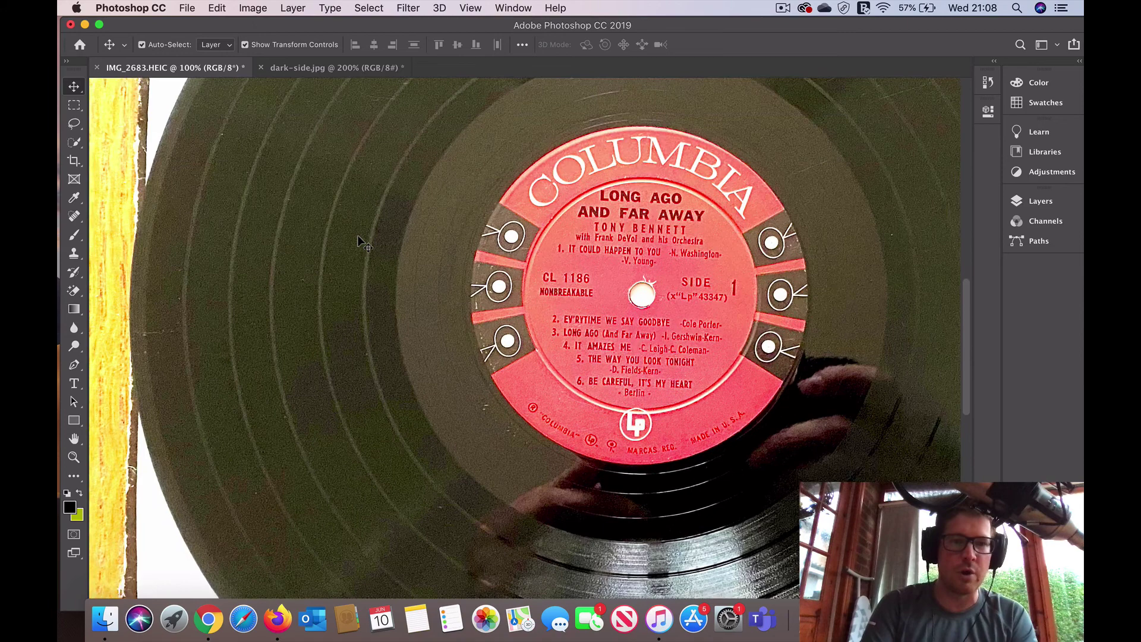
scroll(358, 237, "up", 2)
scroll(358, 237, "right", 3)
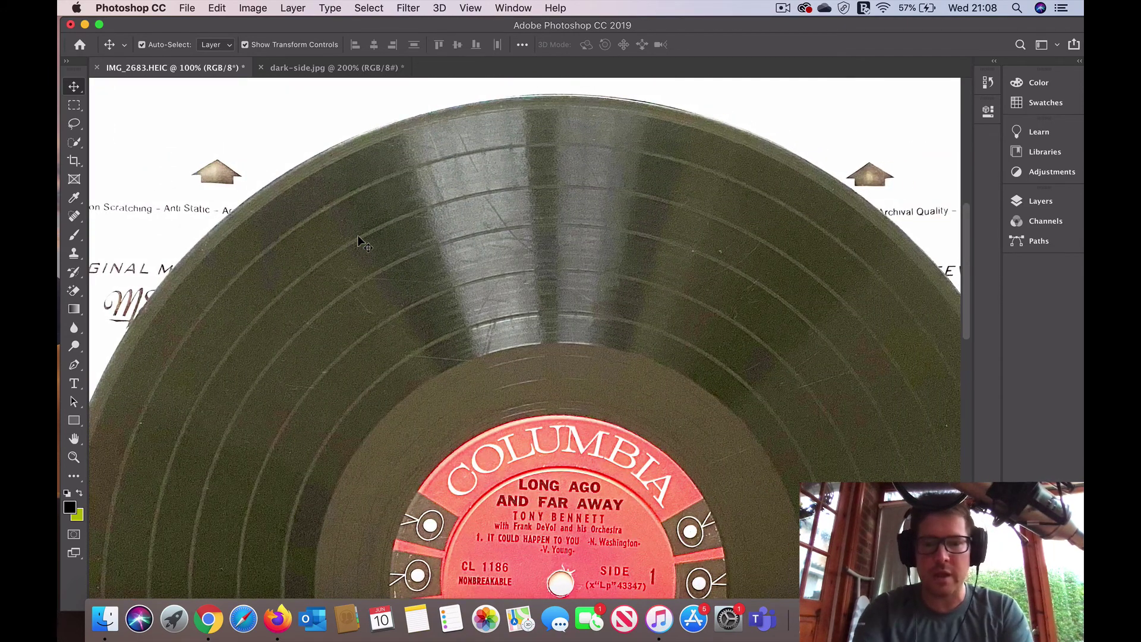
key("super+minus")
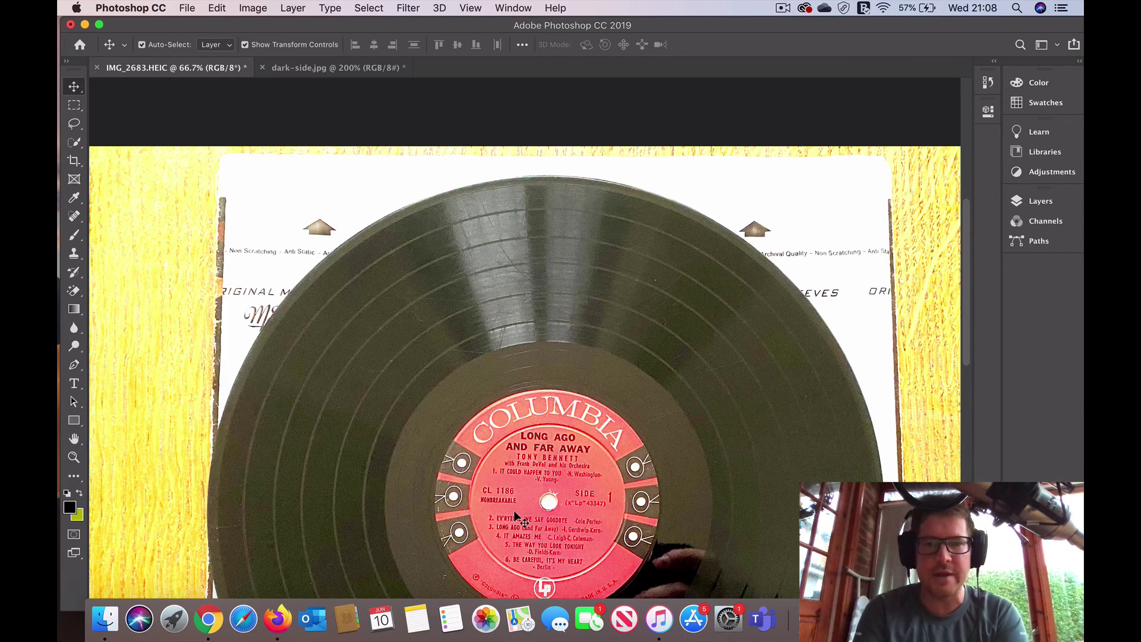
scroll(542, 444, "down", 3)
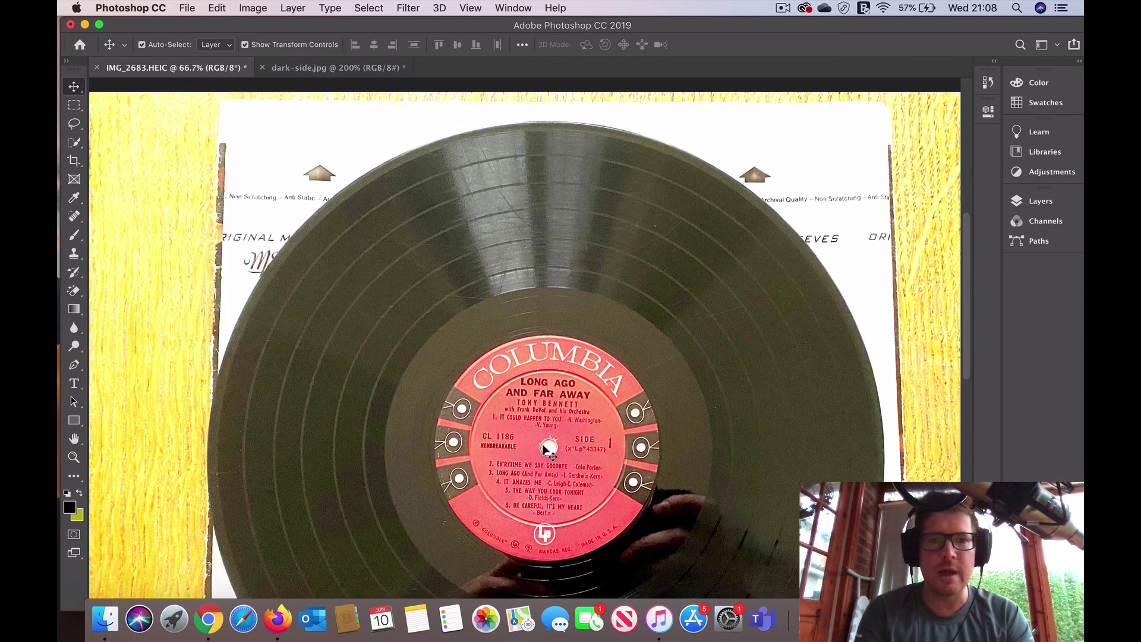
scroll(544, 448, "down", 2)
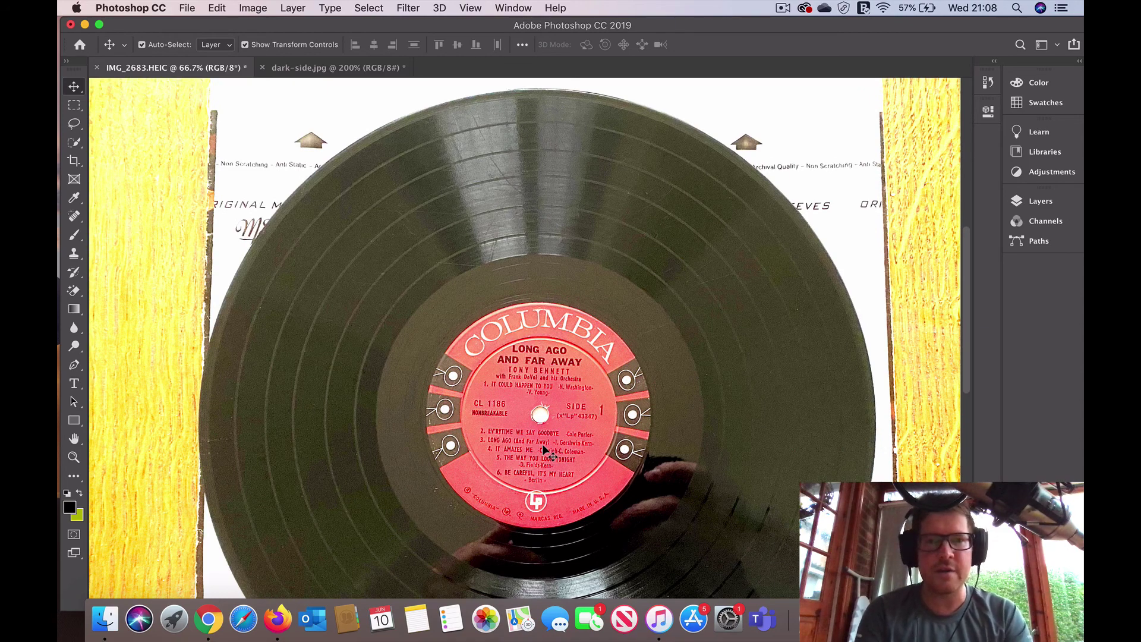